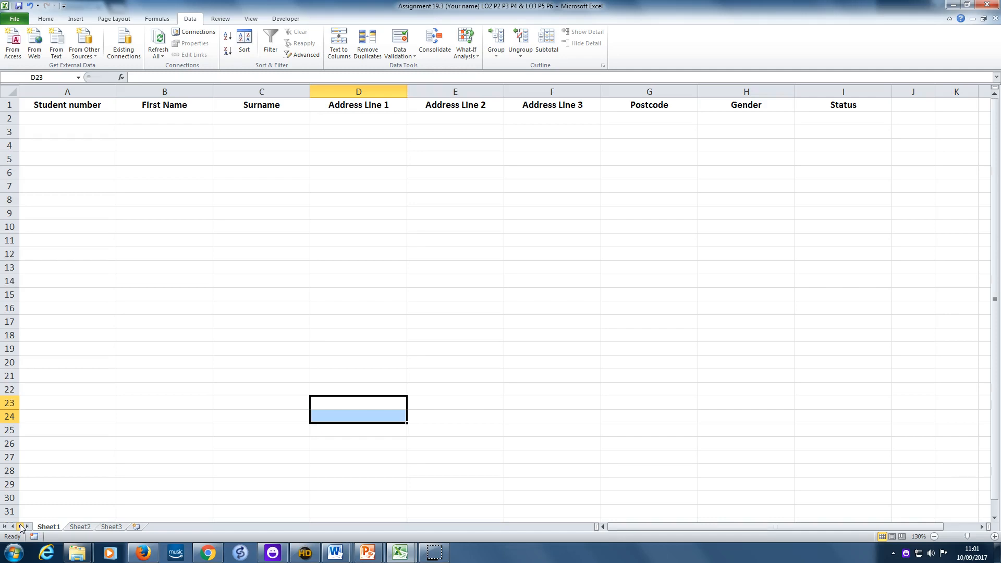
# Rename the Sheet1 worksheet as Students.
pyautogui.click(491, 469)
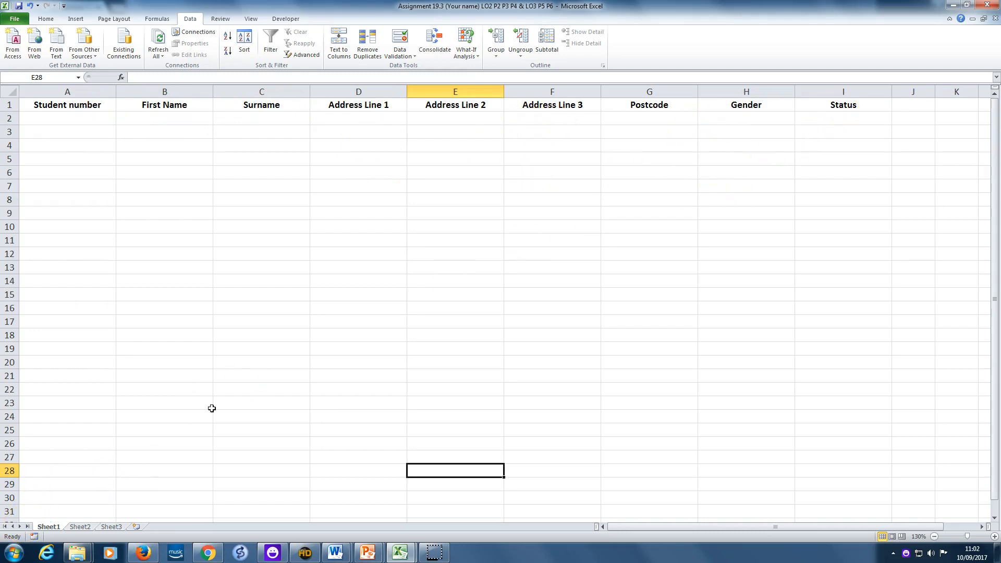
pyautogui.rightClick(59, 531)
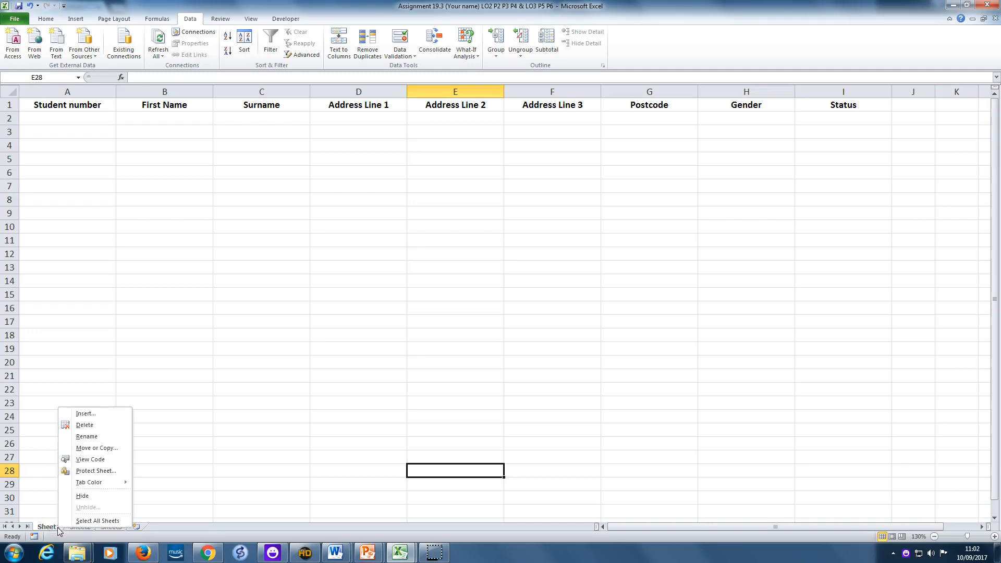
pyautogui.click(96, 435)
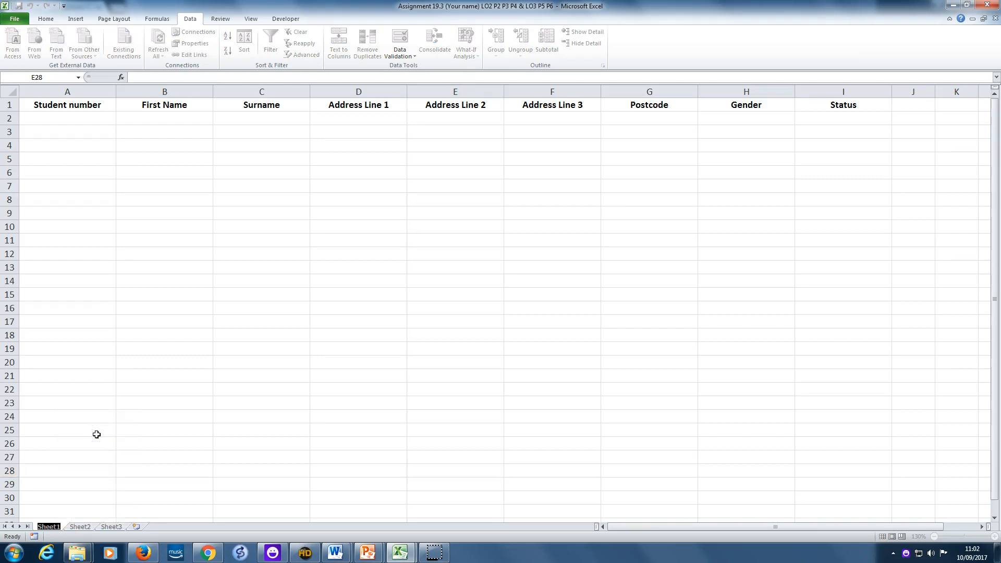
pyautogui.write('Students')
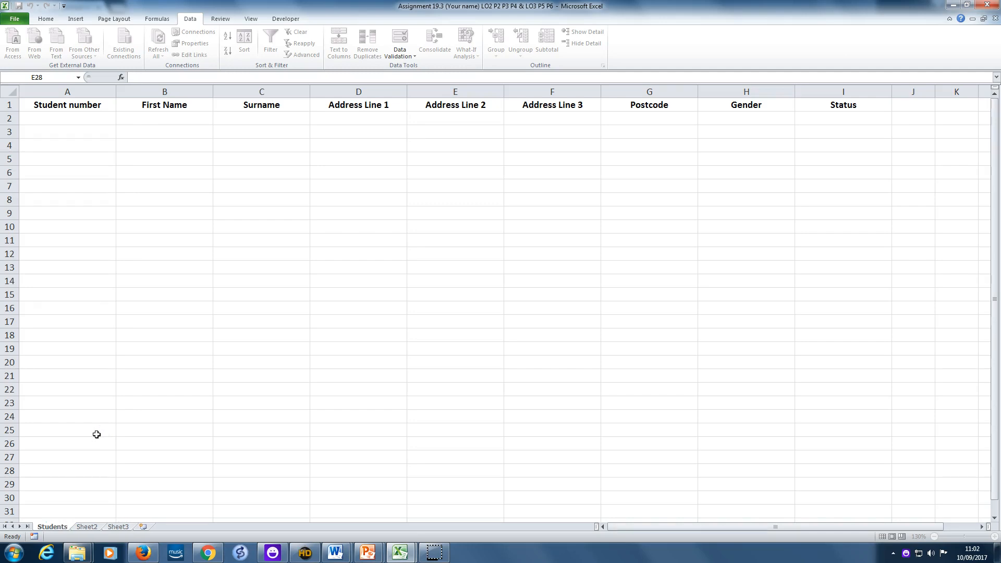
pyautogui.press('Return')
pyautogui.click(23, 526)
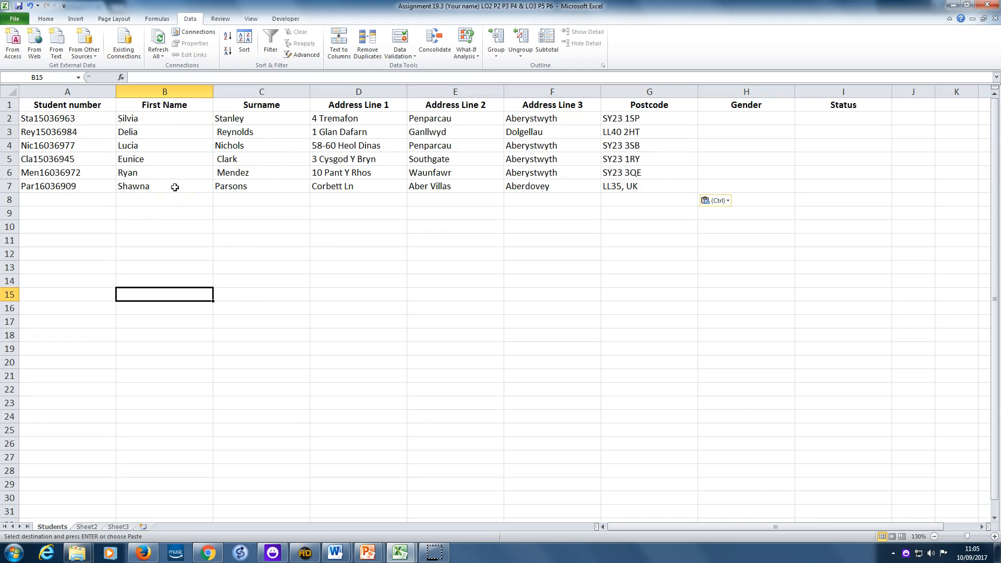
pyautogui.click(746, 92)
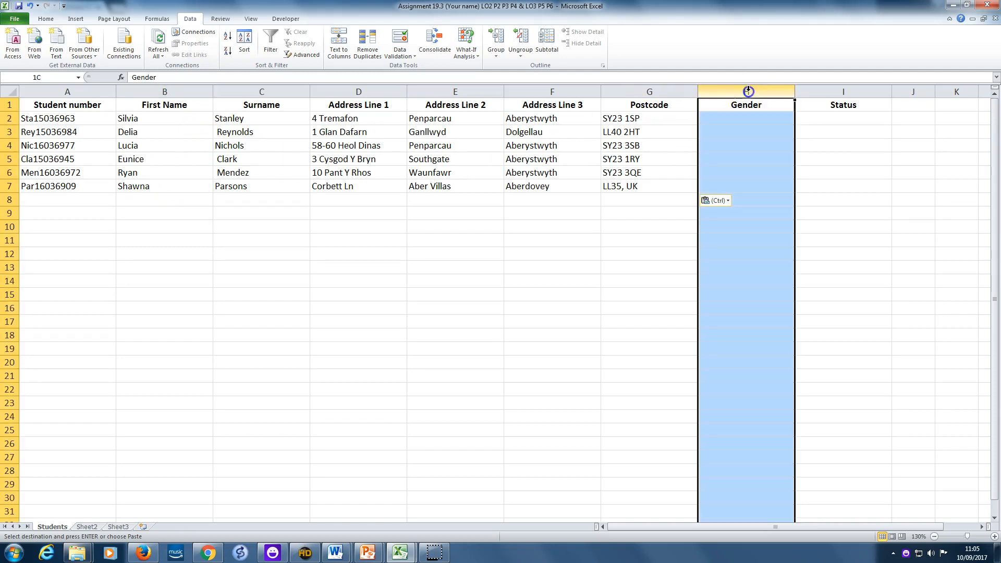
pyautogui.click(206, 254)
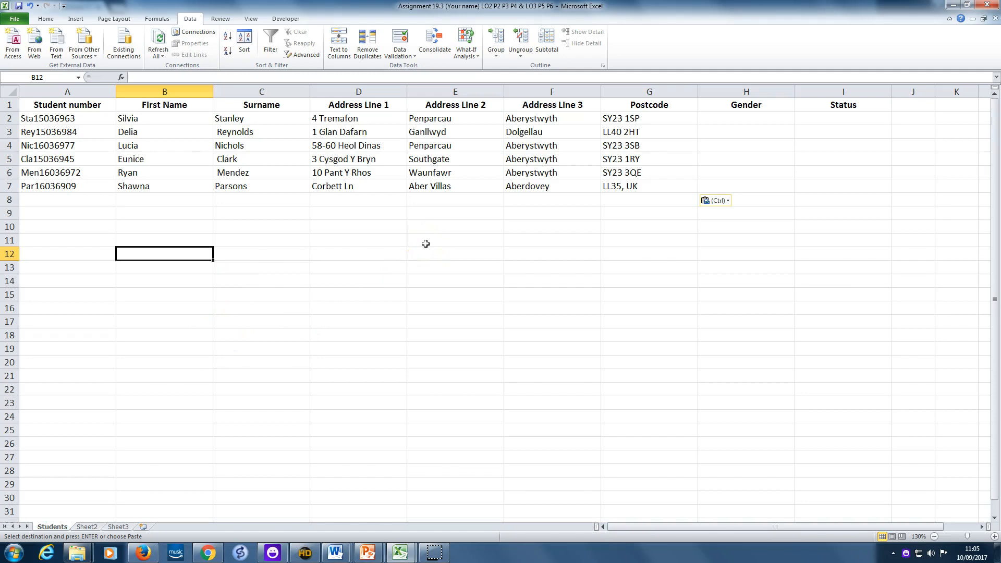
pyautogui.moveTo(350, 118); pyautogui.dragTo(635, 188)
pyautogui.click(604, 312)
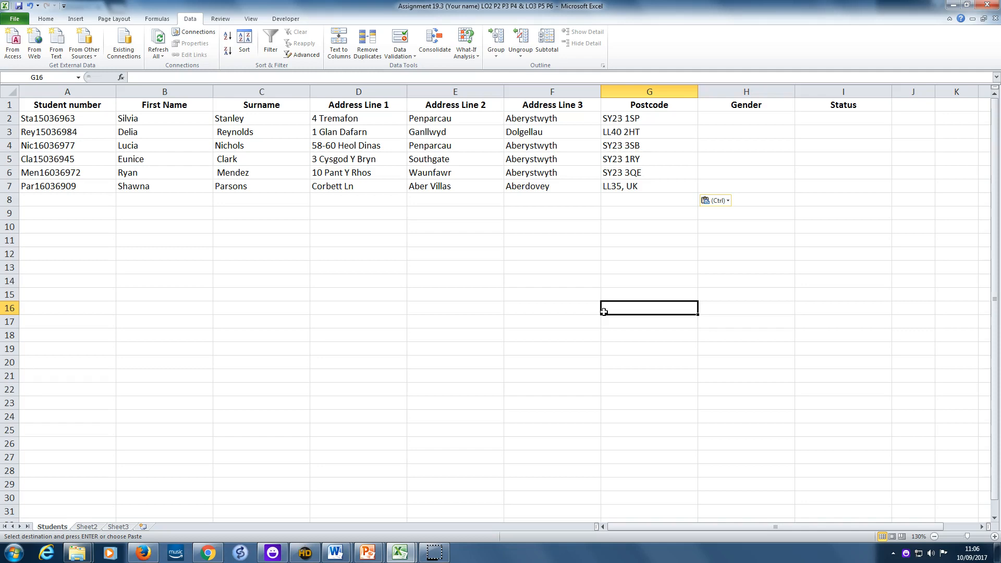
# Switch to the Padlet page in Chrome and view the SY, SA and LL postcode maps under Other useful resources.
pyautogui.click(209, 557)
pyautogui.scroll(-7, 369, 391)
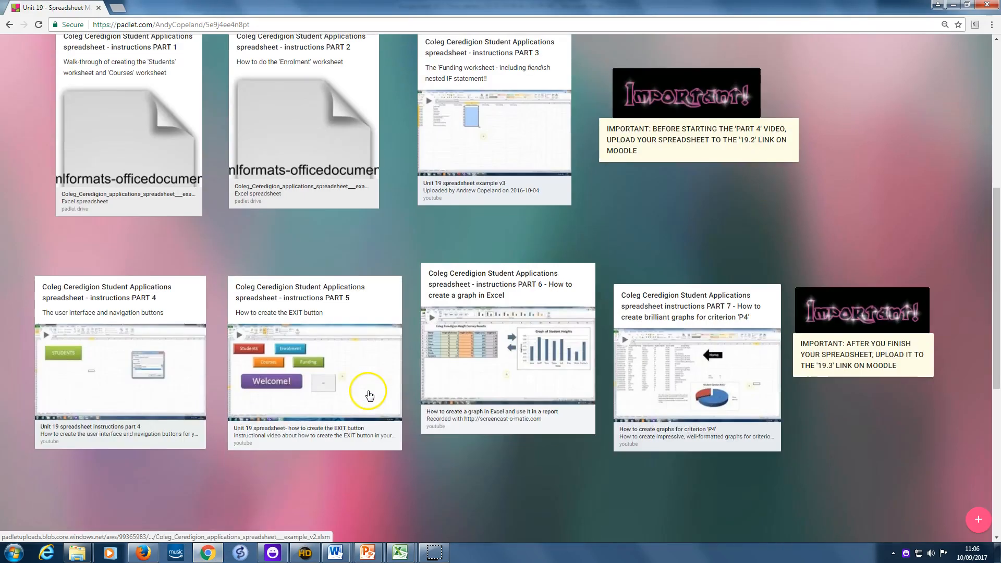
pyautogui.scroll(-7, 369, 395)
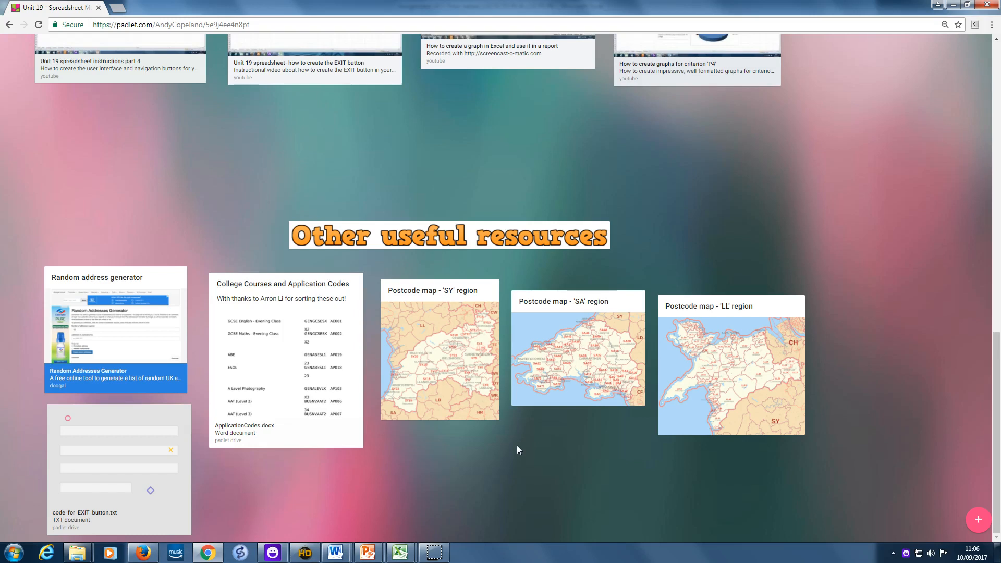
pyautogui.click(452, 356)
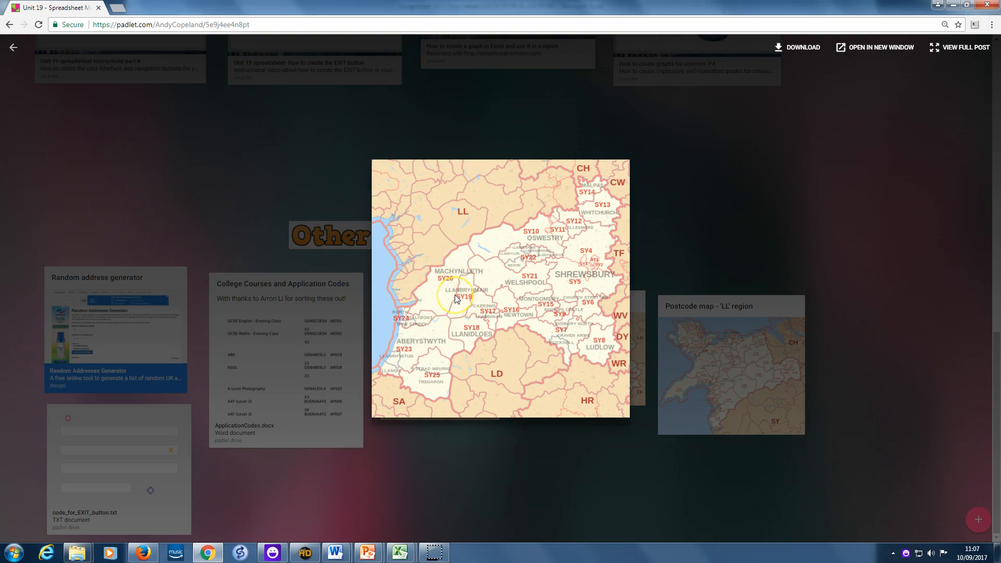
pyautogui.click(733, 233)
pyautogui.click(609, 349)
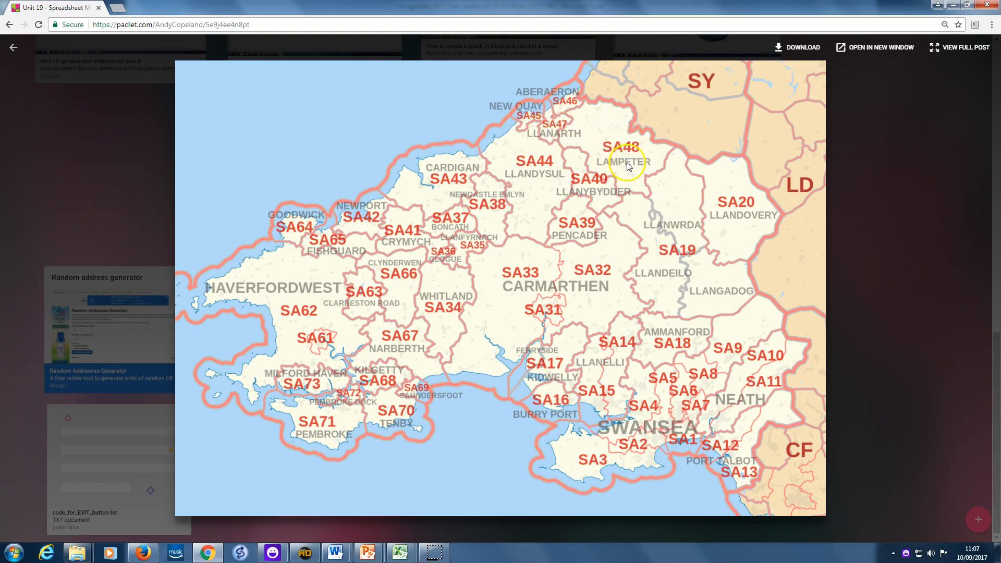
pyautogui.click(932, 392)
pyautogui.click(747, 371)
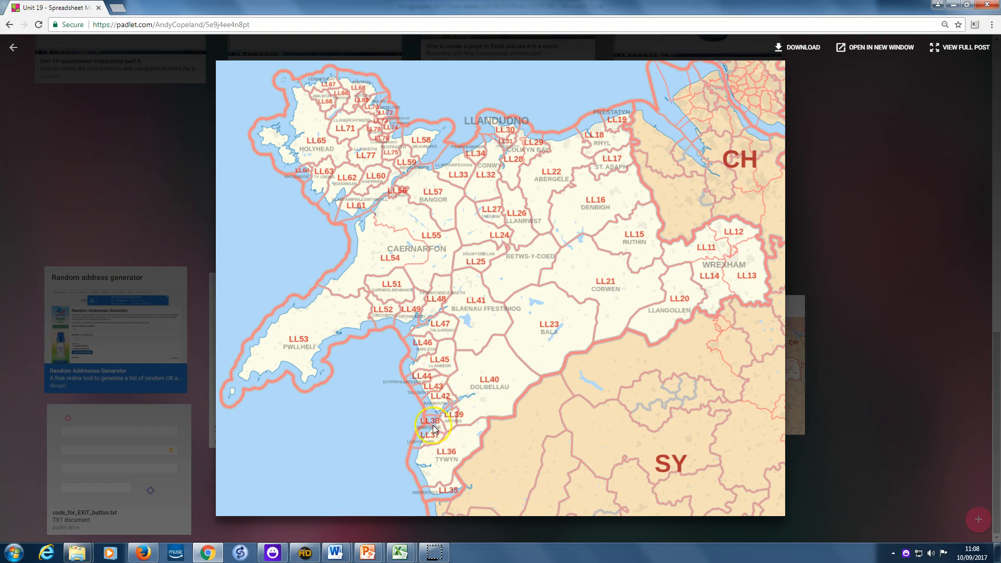
pyautogui.click(850, 408)
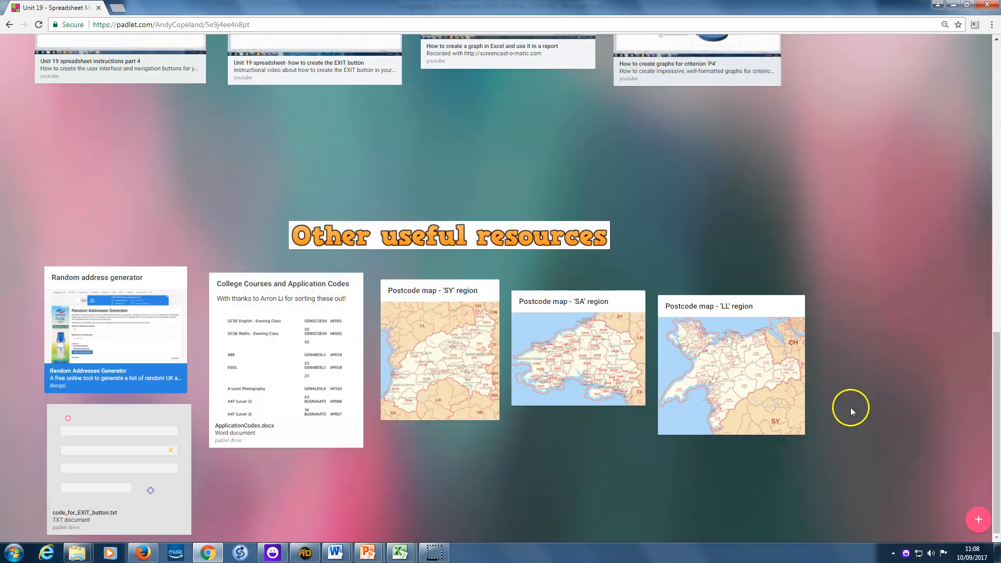
# Reopen the SY, SA and LL region maps in turn to check their coastal postcode districts.
pyautogui.click(458, 372)
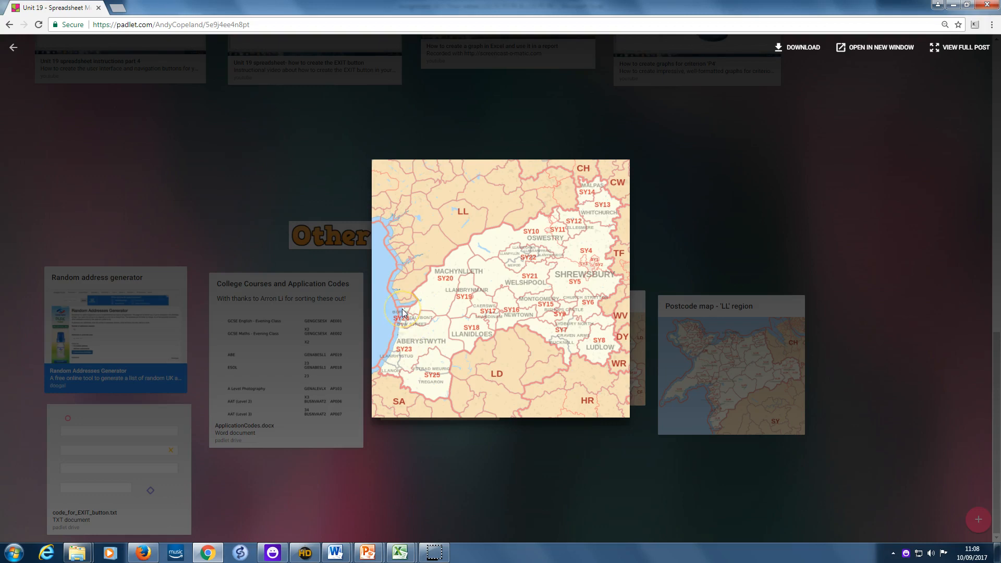
pyautogui.click(787, 233)
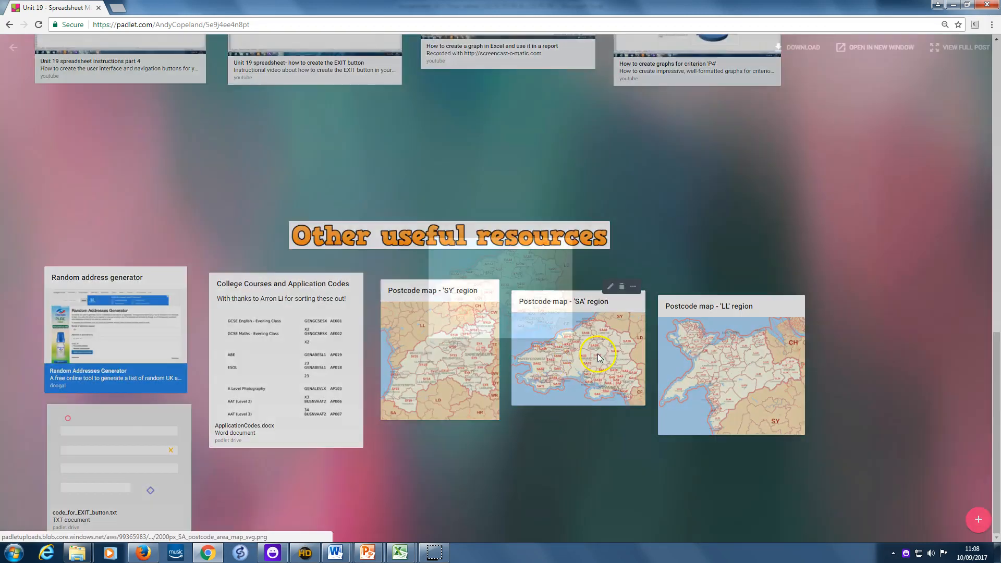
pyautogui.click(598, 353)
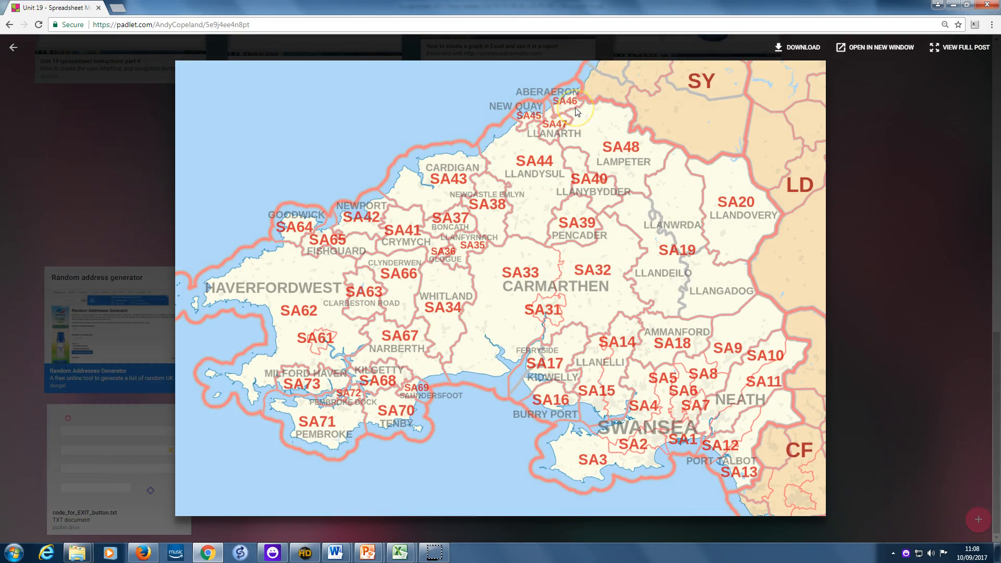
pyautogui.click(905, 370)
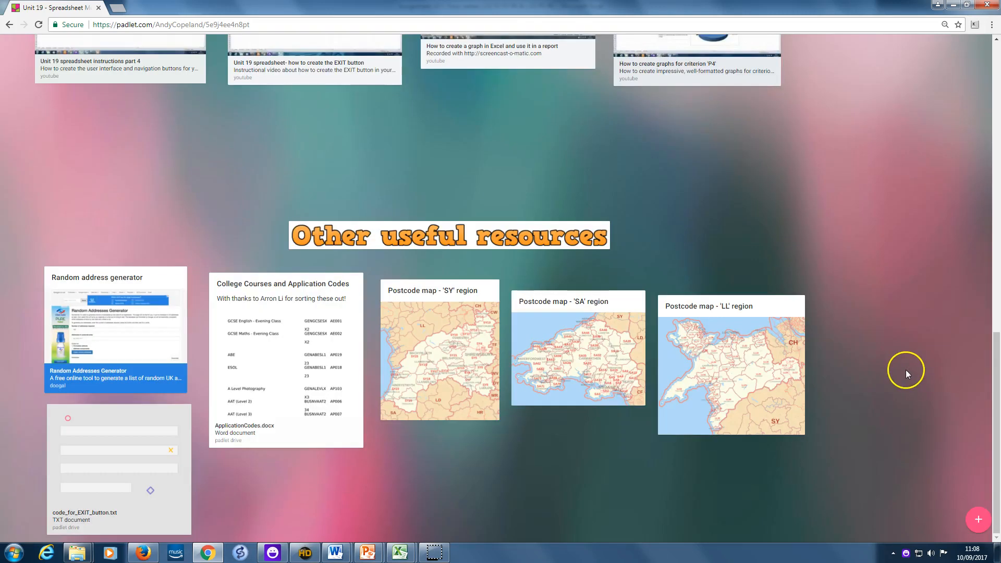
pyautogui.click(749, 366)
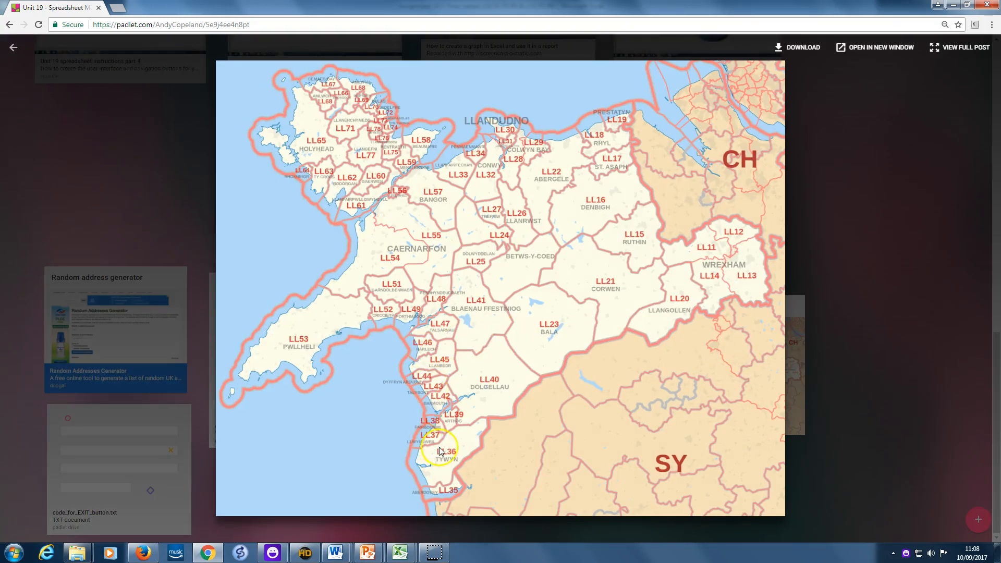
pyautogui.click(858, 395)
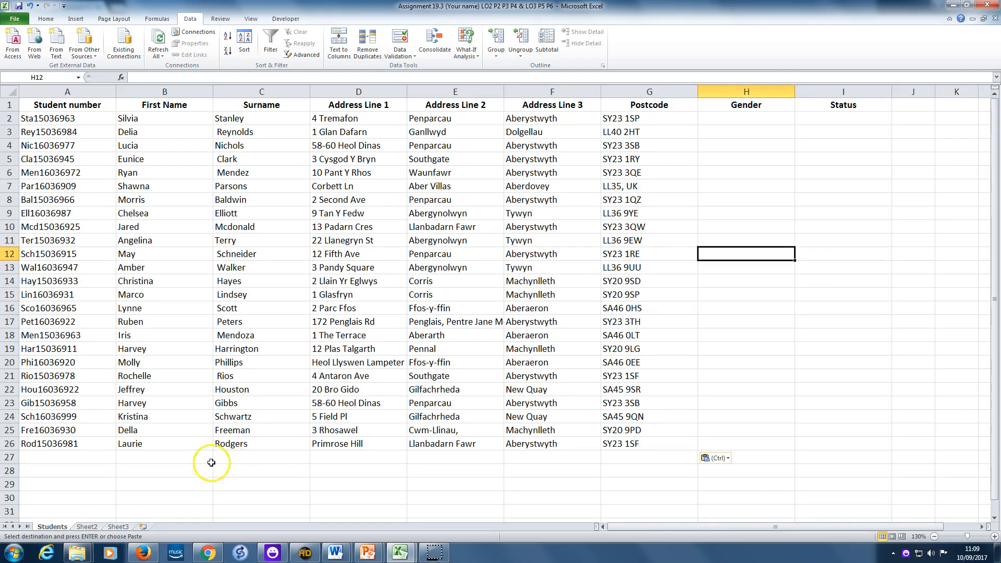
# Widen the Address Line 2 column so that its longest entry fits inside the cell.
pyautogui.click(10, 444)
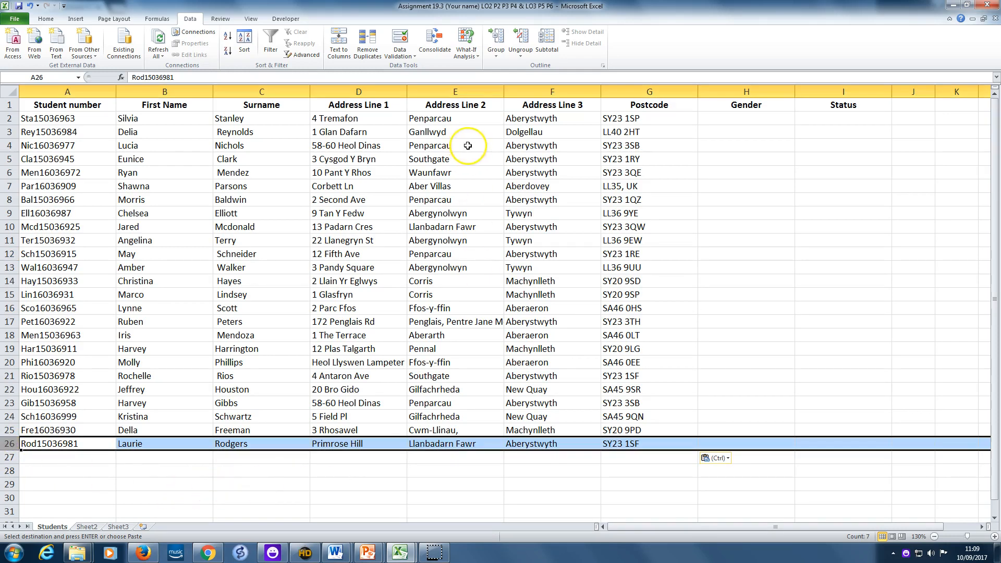
pyautogui.moveTo(505, 88); pyautogui.dragTo(505, 89)
pyautogui.moveTo(519, 91)
pyautogui.mouseDown()
pyautogui.moveTo(565, 102)
pyautogui.moveTo(533, 101)
pyautogui.mouseUp()
pyautogui.click(455, 324)
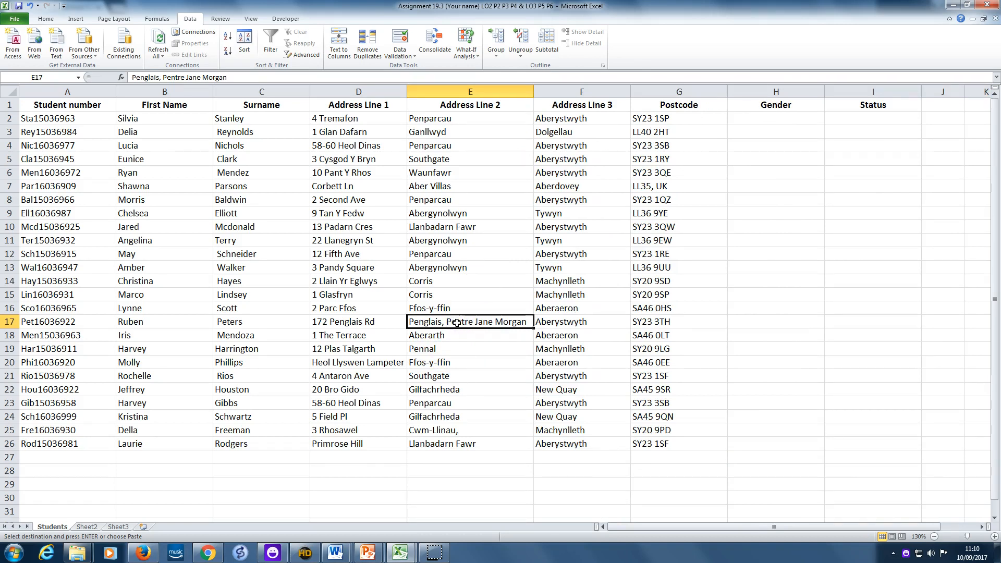
pyautogui.click(767, 493)
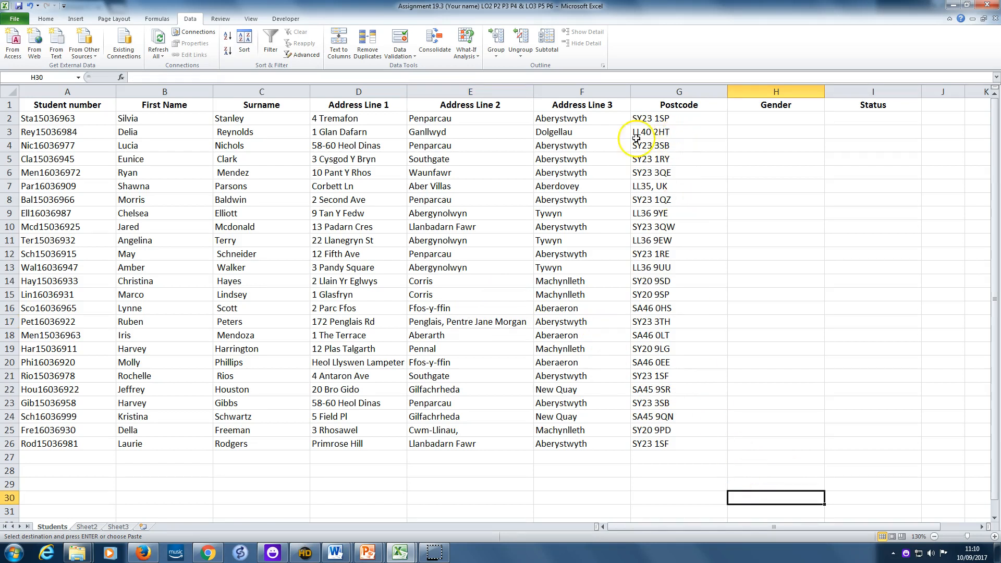
# Add filters to the student table's headings from Student number to Postcode.
pyautogui.click(270, 42)
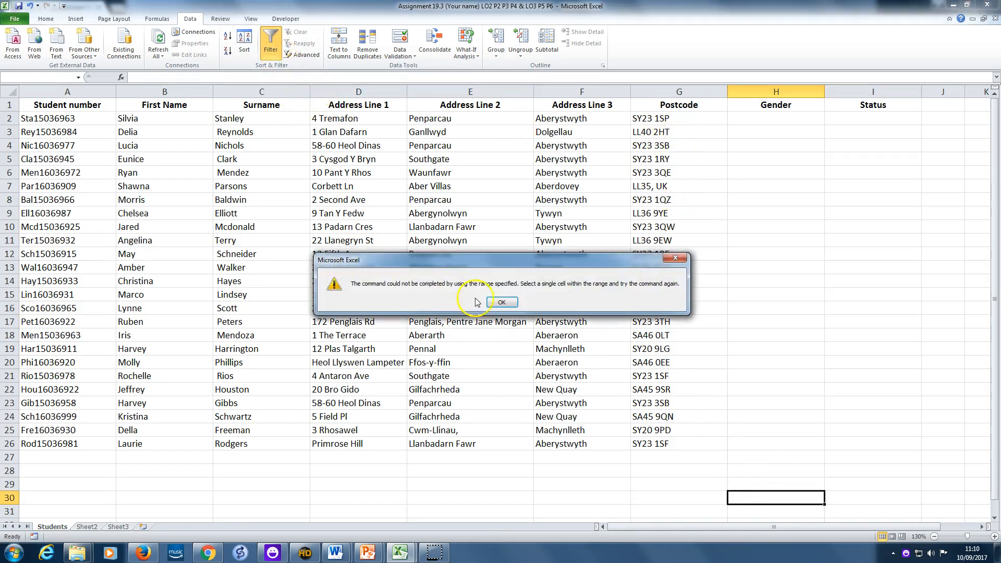
pyautogui.click(500, 302)
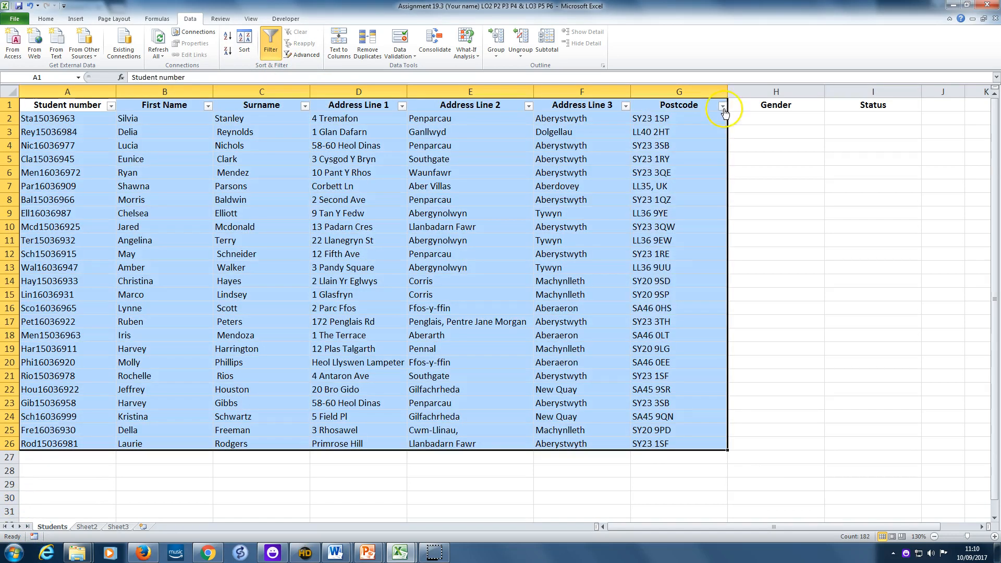
# Sort the student records by Postcode from Z to A.
pyautogui.click(723, 106)
pyautogui.click(650, 130)
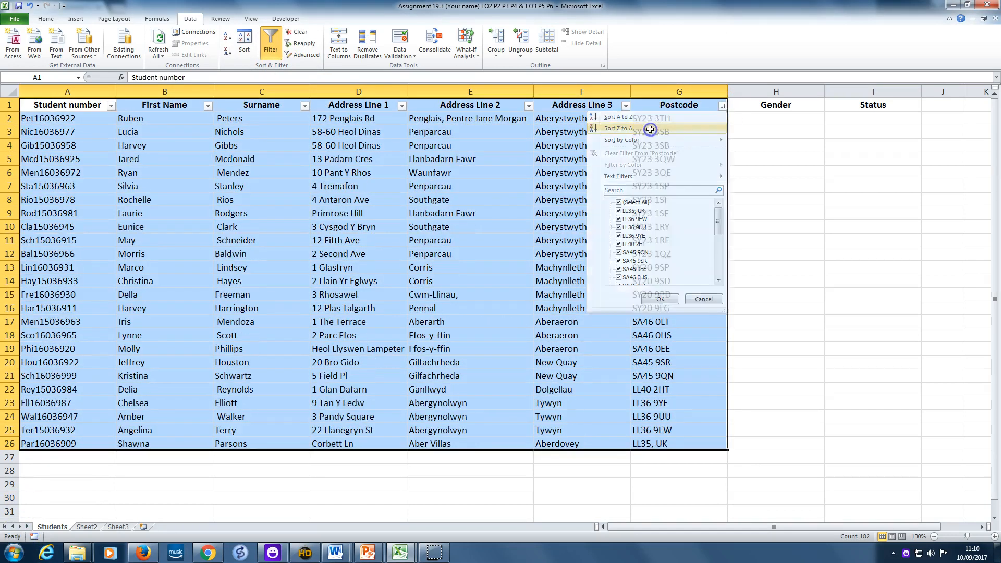
pyautogui.click(811, 210)
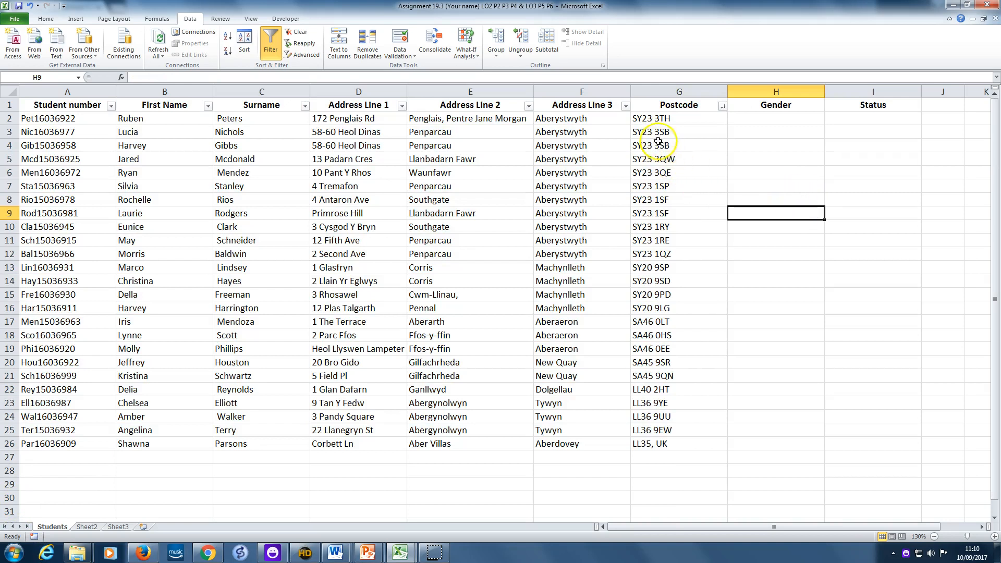
# Examine the SY23 and SY20 groups in the sorted Postcode column.
pyautogui.moveTo(649, 121); pyautogui.dragTo(651, 269)
pyautogui.click(651, 269)
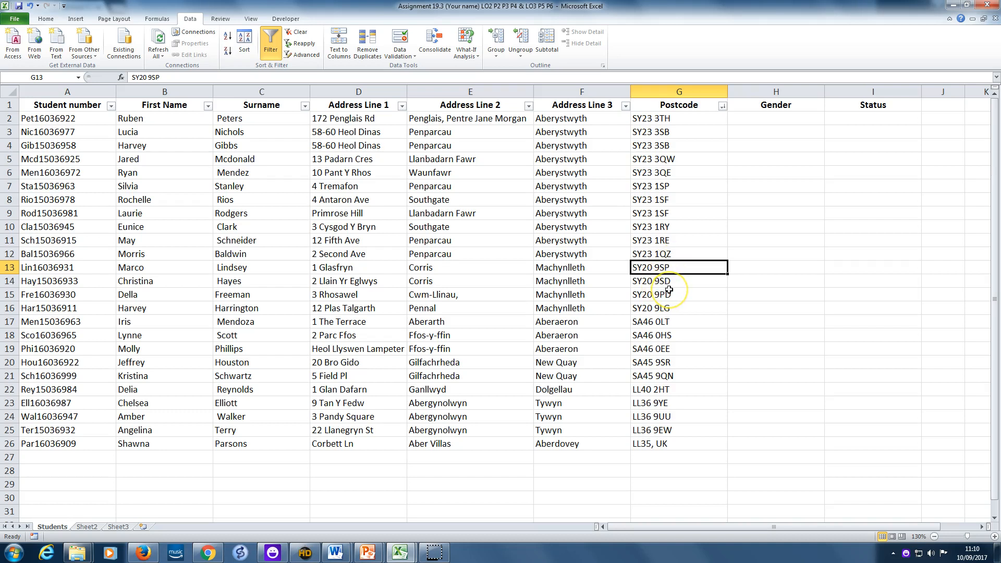
pyautogui.click(649, 269)
pyautogui.moveTo(649, 270); pyautogui.dragTo(654, 309)
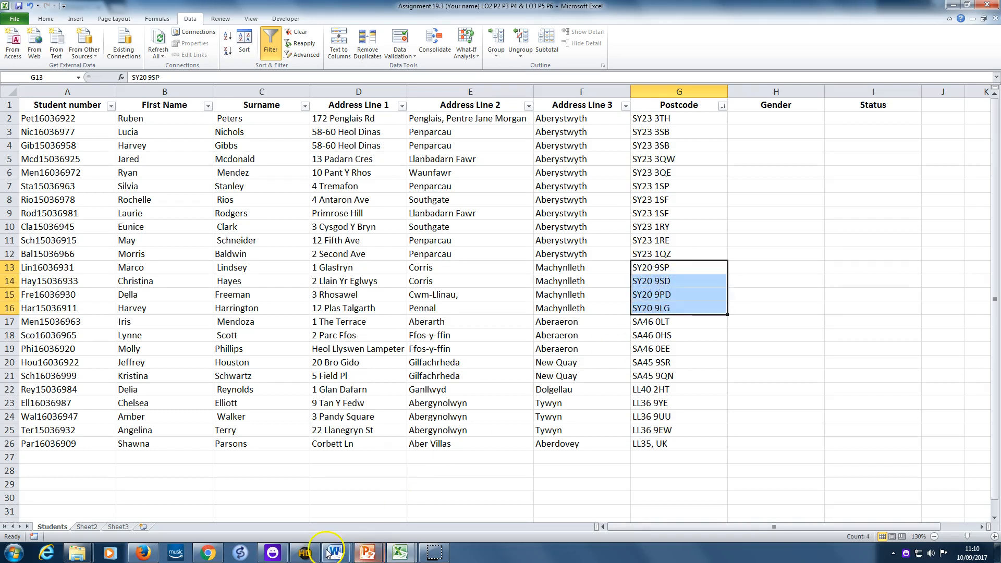
# Switch to the Padlet page in Chrome for the SY postcode map, and return to the Assignment 19.3 (Your name) workbook in Excel.
pyautogui.click(199, 557)
pyautogui.click(466, 352)
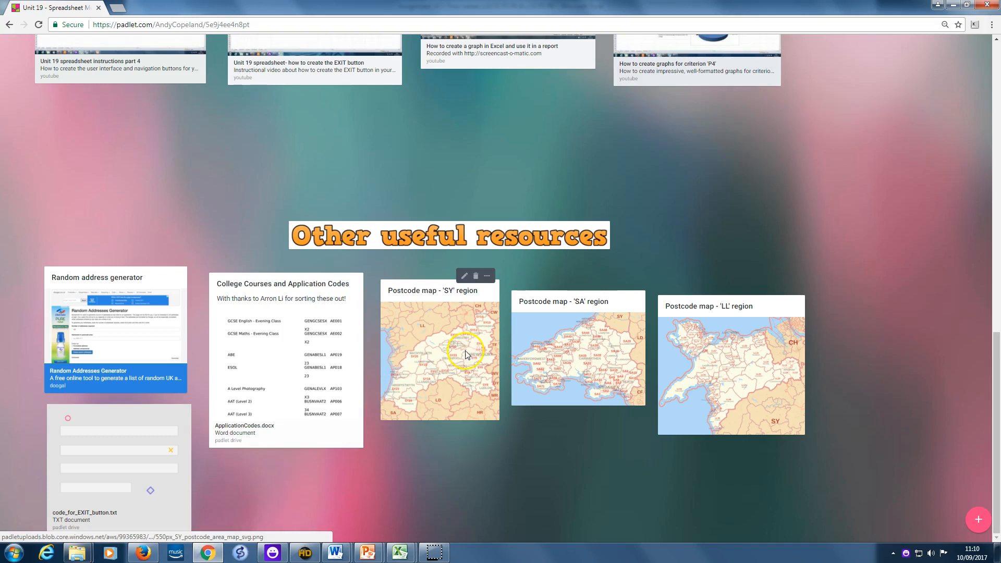
pyautogui.click(619, 464)
pyautogui.click(400, 553)
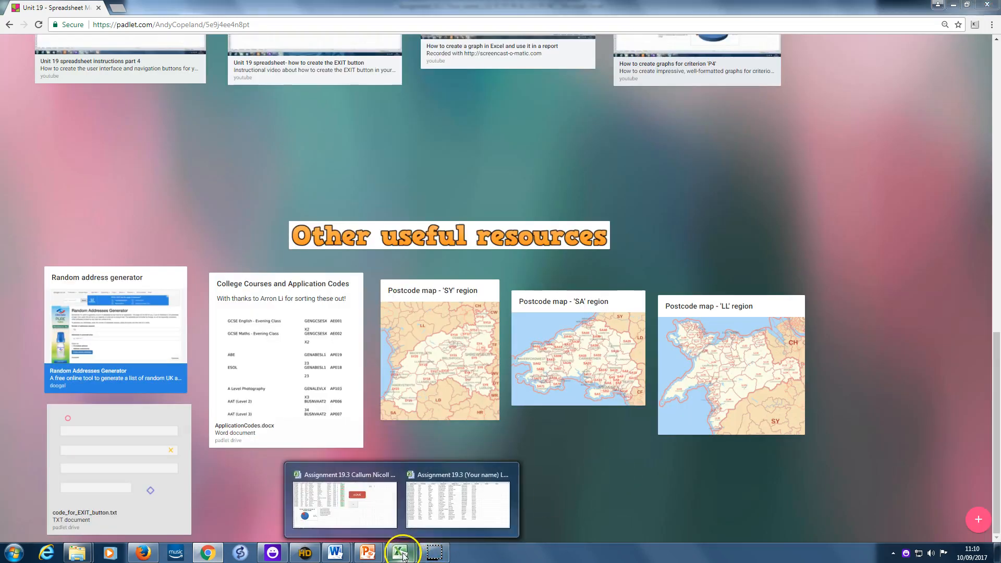
pyautogui.click(435, 514)
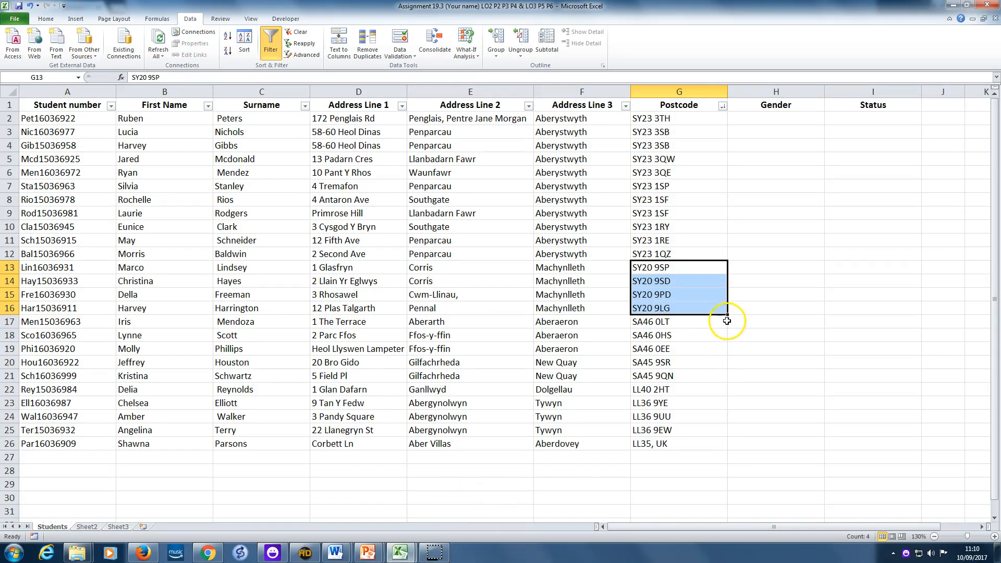
# Review the SA and LL groups in the Postcode column, and undo the Postcode sort.
pyautogui.moveTo(670, 322); pyautogui.dragTo(674, 375)
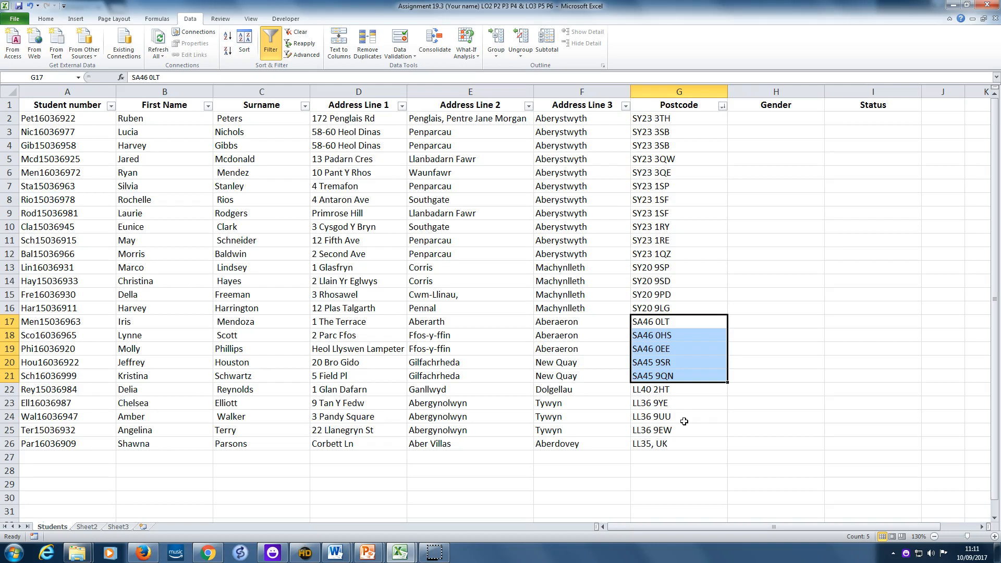
pyautogui.moveTo(653, 390); pyautogui.dragTo(655, 444)
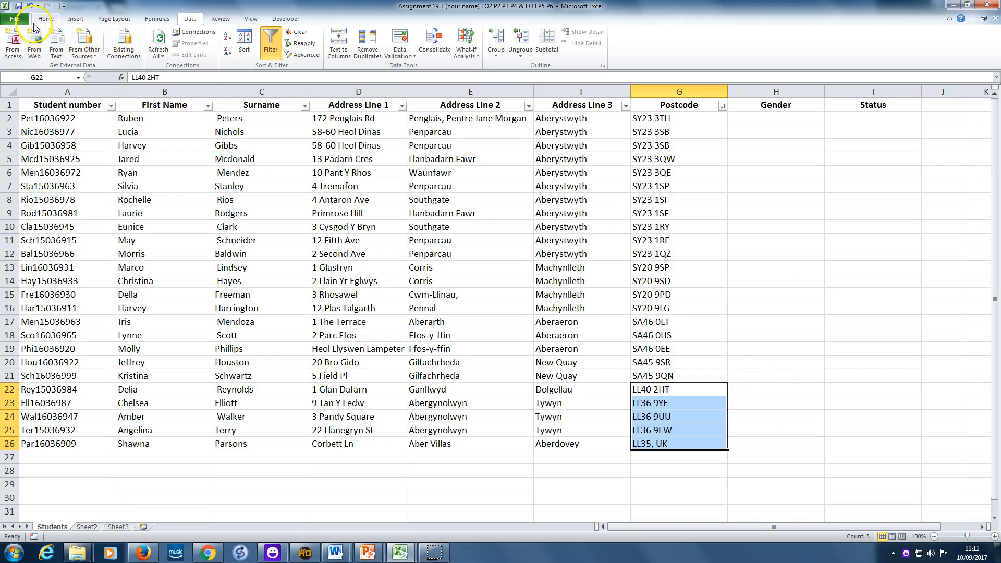
pyautogui.click(33, 6)
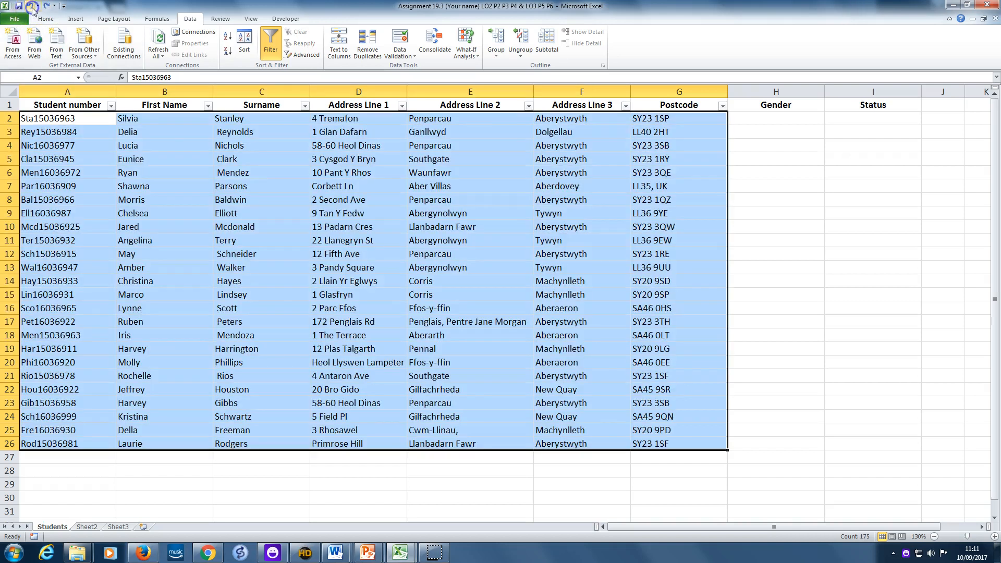
# Turn off the filter on the student table's header row.
pyautogui.click(750, 412)
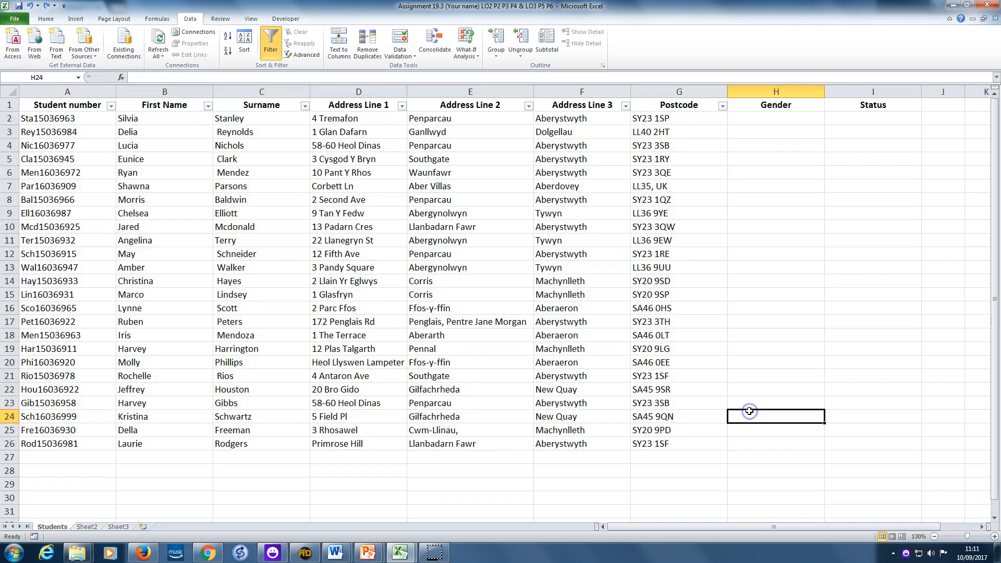
pyautogui.click(271, 52)
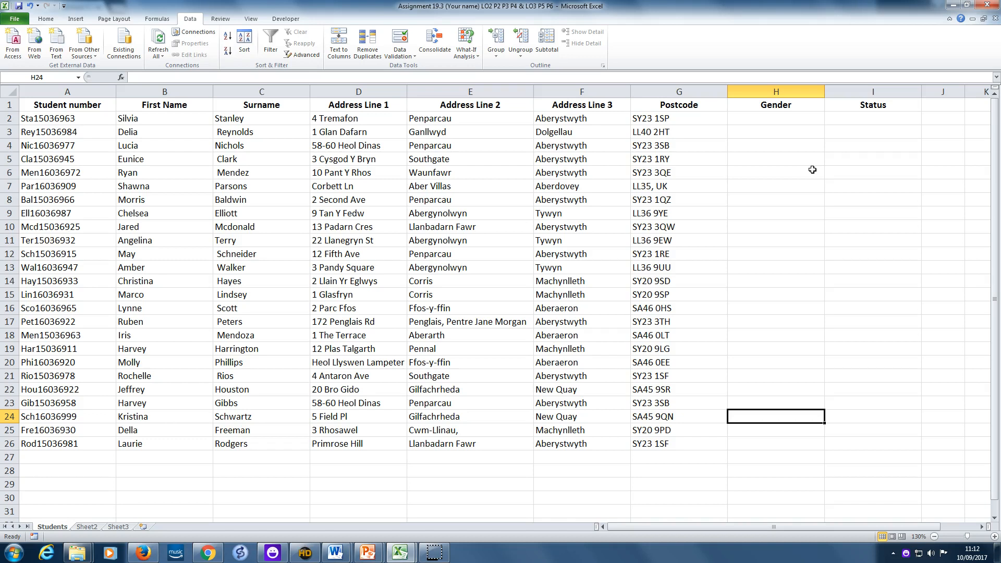
# Enter F in the Gender cells H2 to H4 for the first three students.
pyautogui.click(777, 120)
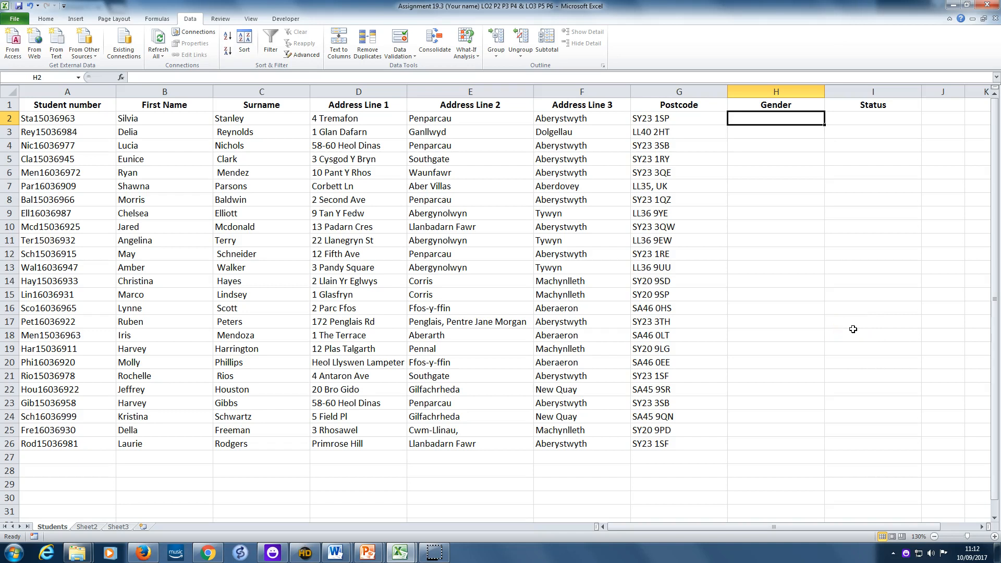
pyautogui.write('F')
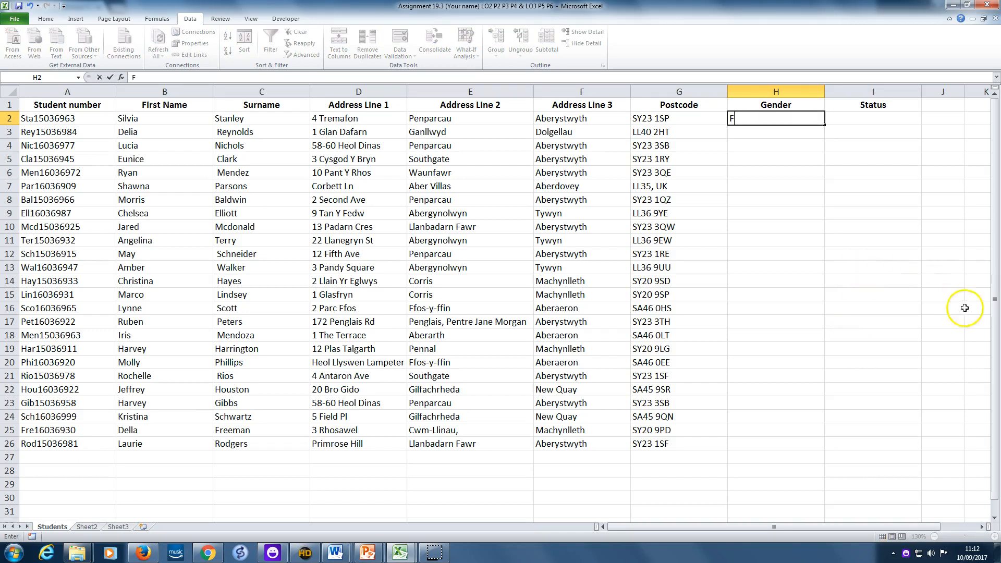
pyautogui.click(934, 250)
pyautogui.click(777, 132)
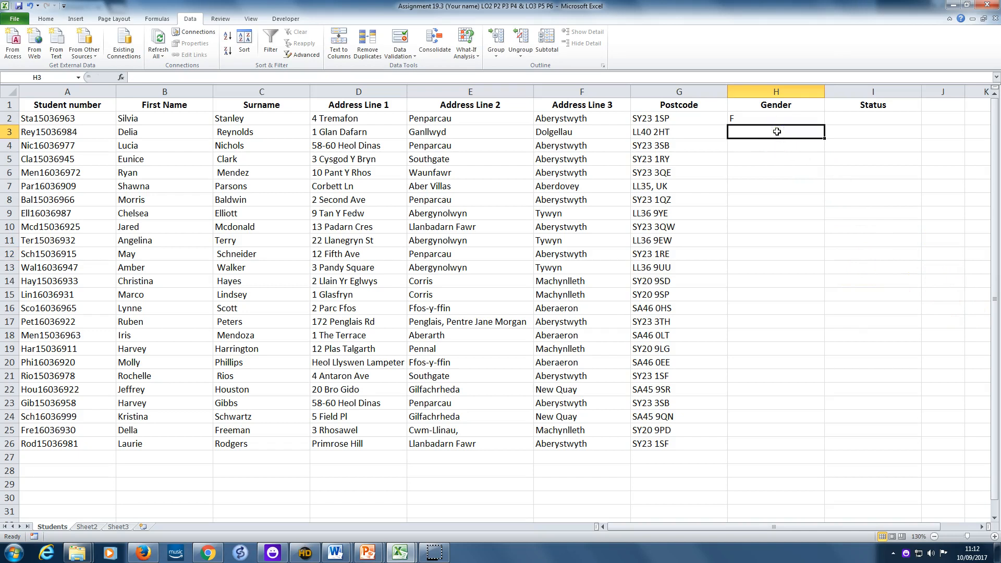
pyautogui.write('F')
pyautogui.click(772, 146)
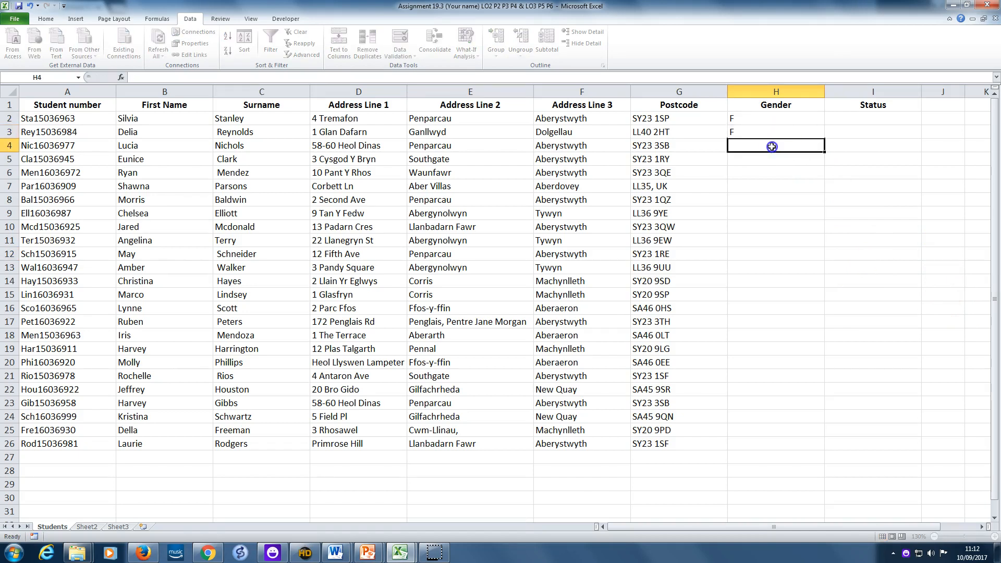
pyautogui.write('F')
pyautogui.click(772, 155)
pyautogui.click(767, 173)
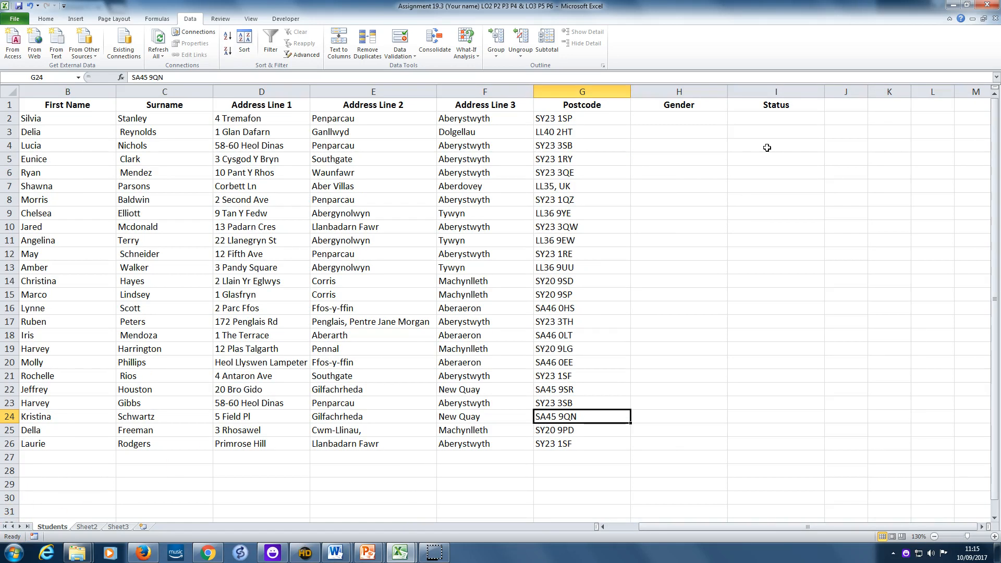
# Enter the gender options M and F in cells L3 and L4, beside the student table.
pyautogui.click(691, 117)
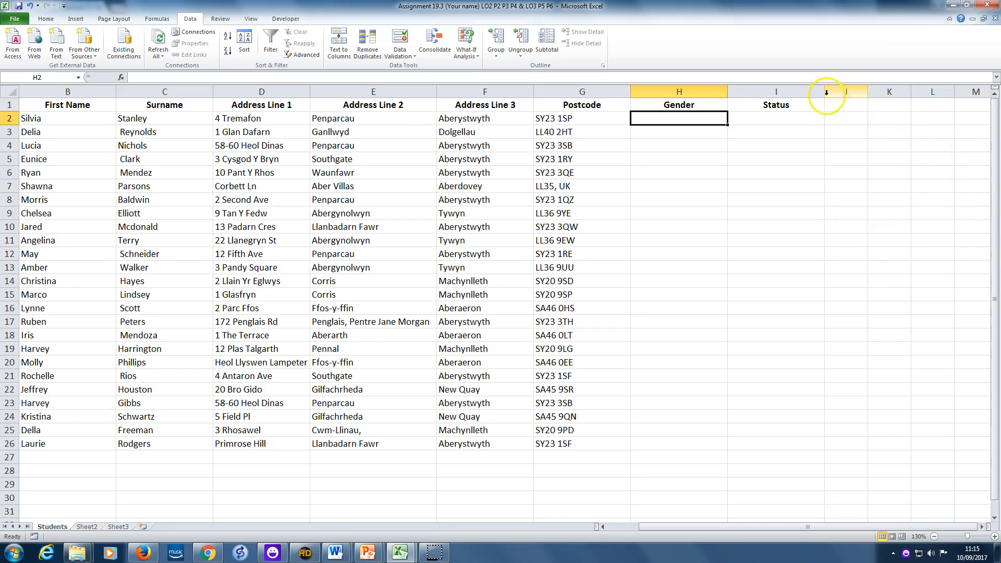
pyautogui.click(939, 146)
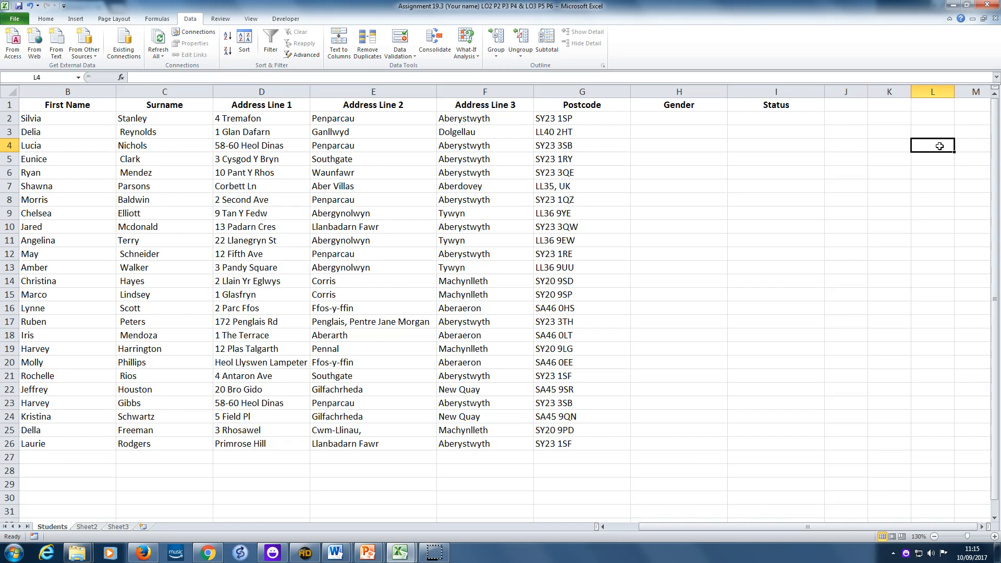
pyautogui.press('Up')
pyautogui.write('M')
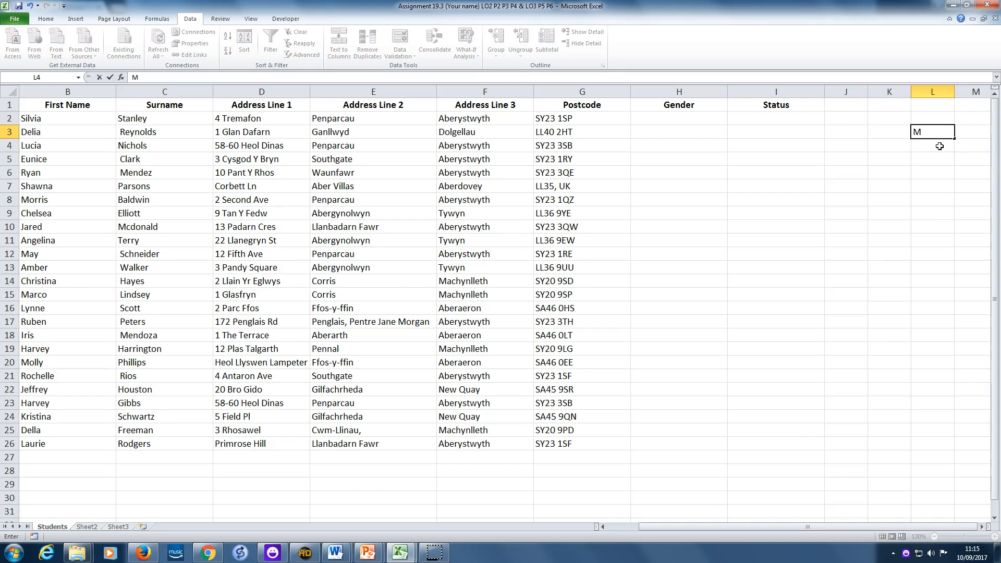
pyautogui.press('Return')
pyautogui.write('\\F')
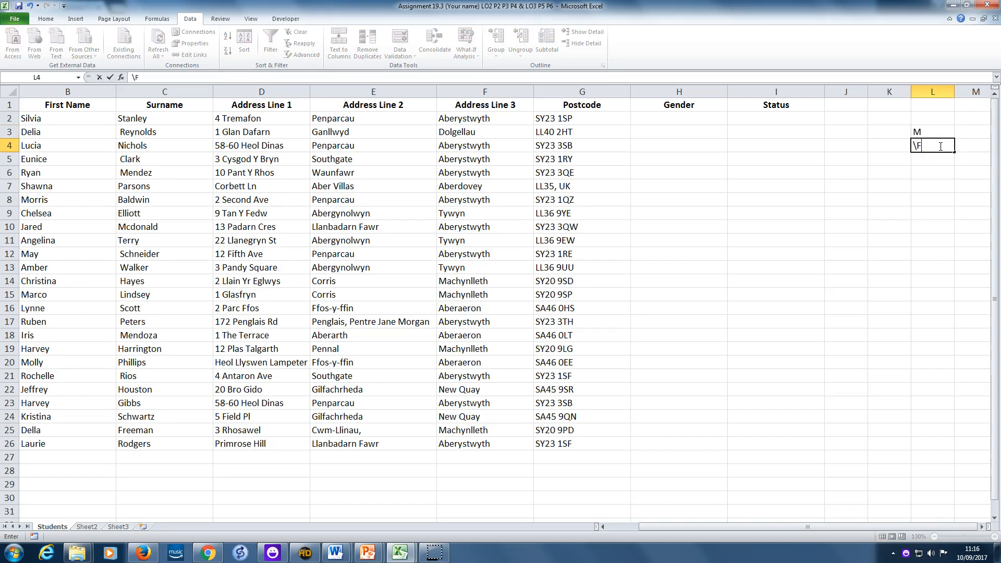
pyautogui.press('BackSpace')
pyautogui.press('BackSpace')
pyautogui.write('F')
pyautogui.press('Return')
pyautogui.press('Down')
pyautogui.press('Up')
pyautogui.press('Up')
pyautogui.press('Up')
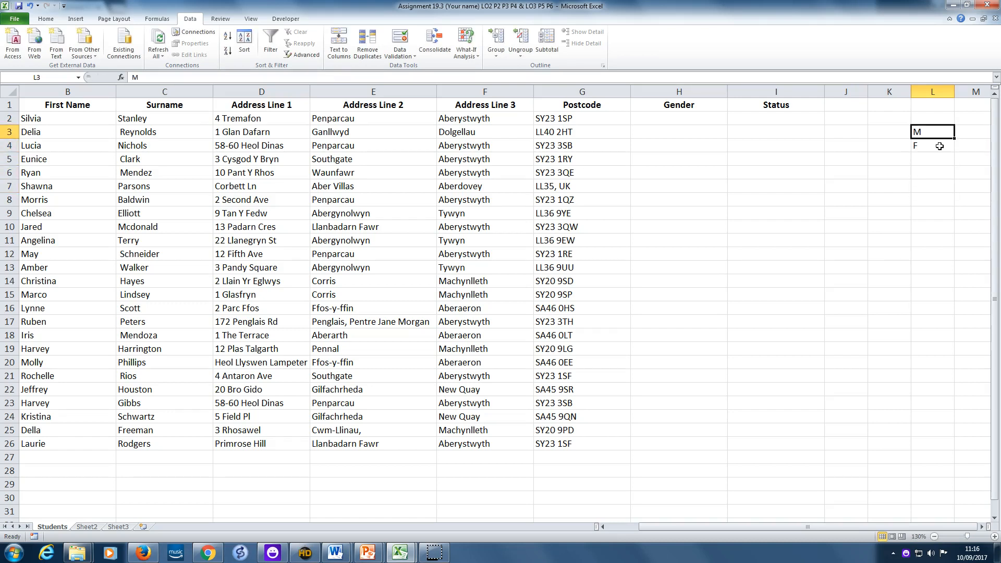
# Apply data validation to Gender cell H2, allowing a list with the source =$L$3:$L$4.
pyautogui.click(678, 119)
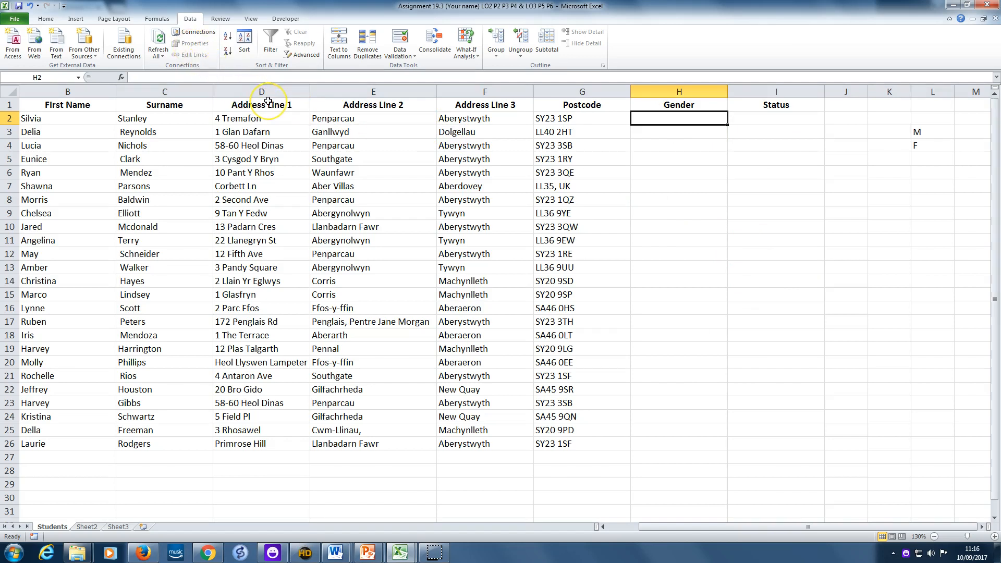
pyautogui.click(157, 19)
pyautogui.click(191, 18)
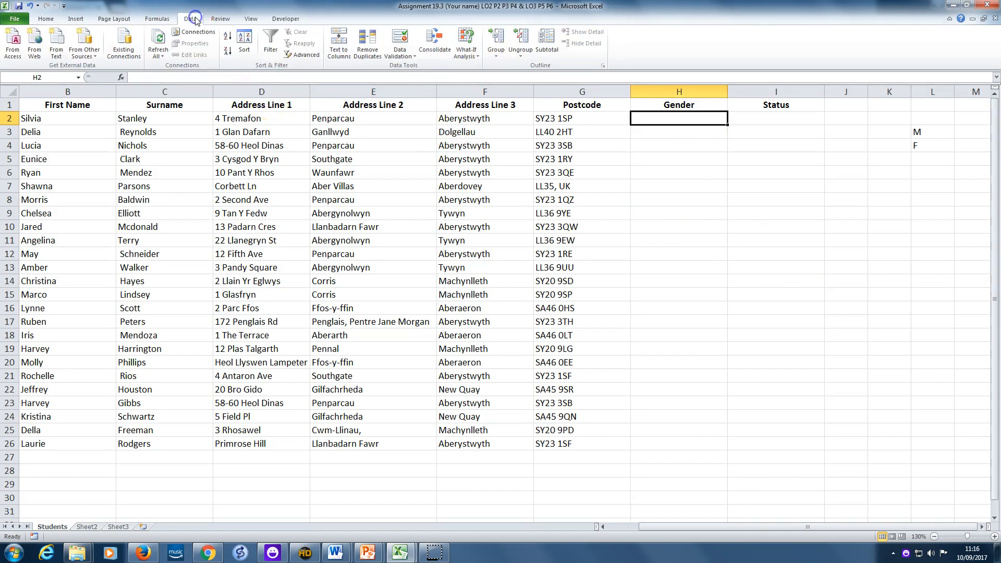
pyautogui.click(408, 55)
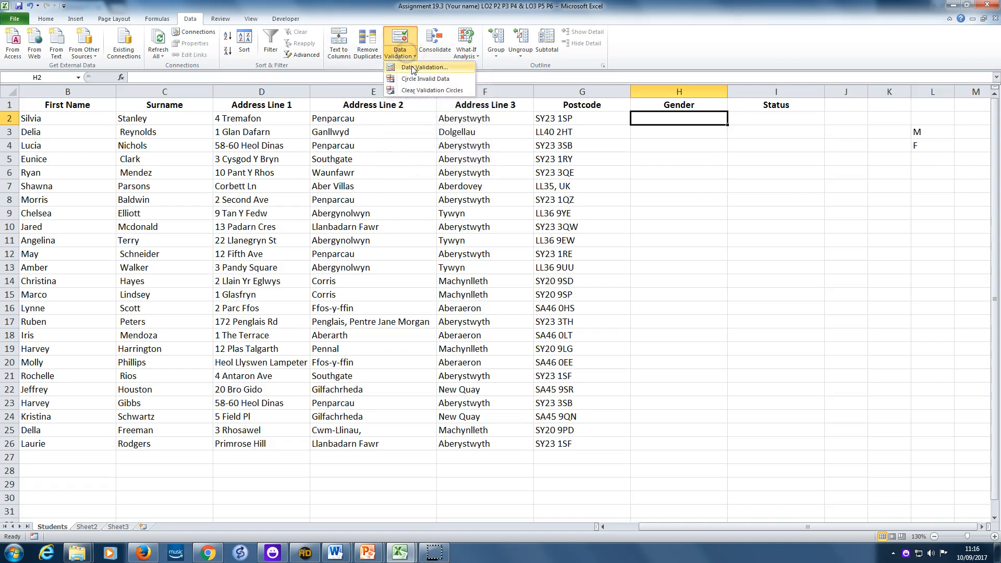
pyautogui.click(416, 68)
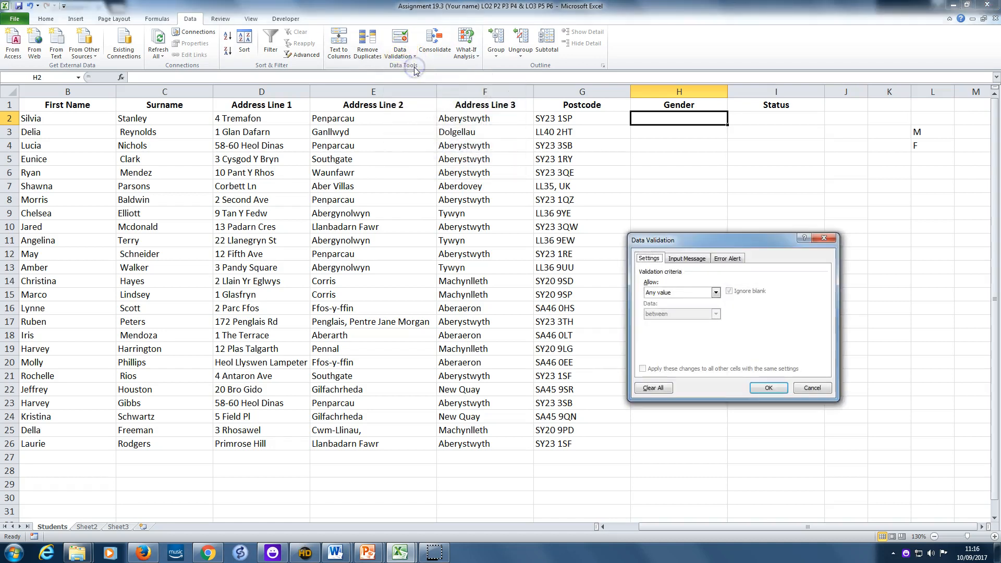
pyautogui.moveTo(759, 240); pyautogui.dragTo(750, 204)
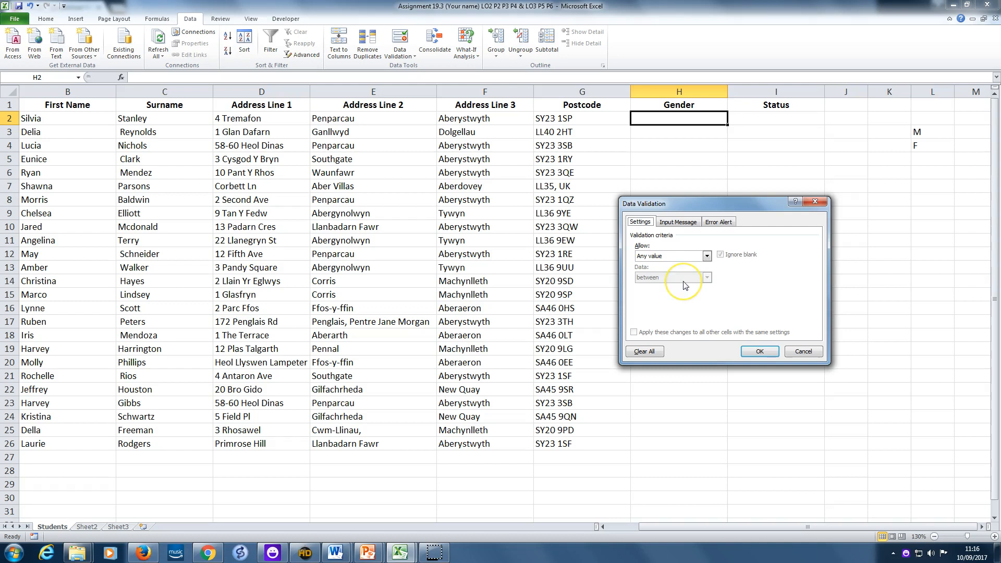
pyautogui.click(707, 256)
pyautogui.click(672, 286)
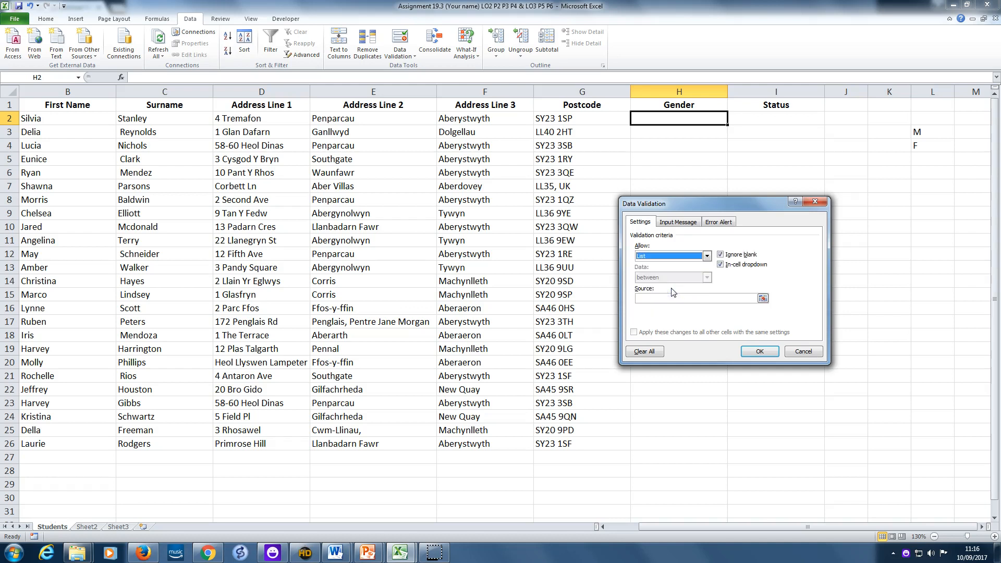
pyautogui.click(665, 298)
pyautogui.click(665, 298)
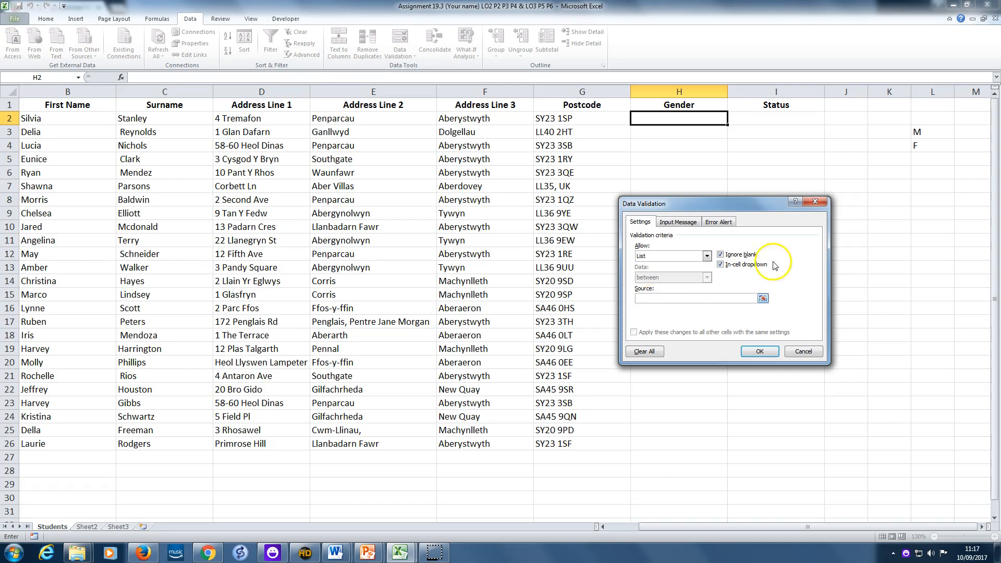
pyautogui.moveTo(922, 135); pyautogui.dragTo(921, 148)
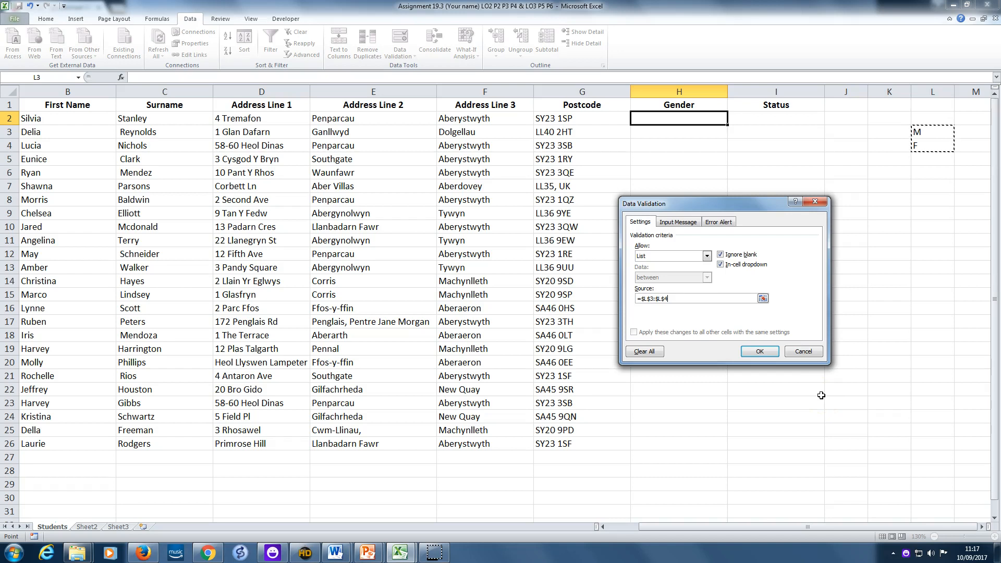
pyautogui.click(770, 356)
# Try the list choices M and F in H2, keep F, and fill the cell down to H26.
pyautogui.click(732, 121)
pyautogui.click(669, 133)
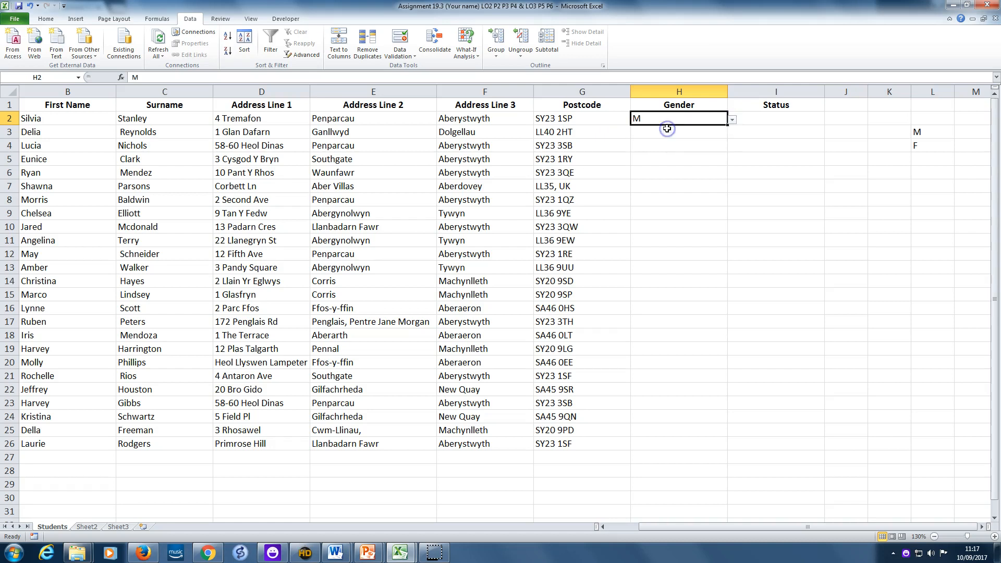
pyautogui.click(732, 120)
pyautogui.click(663, 138)
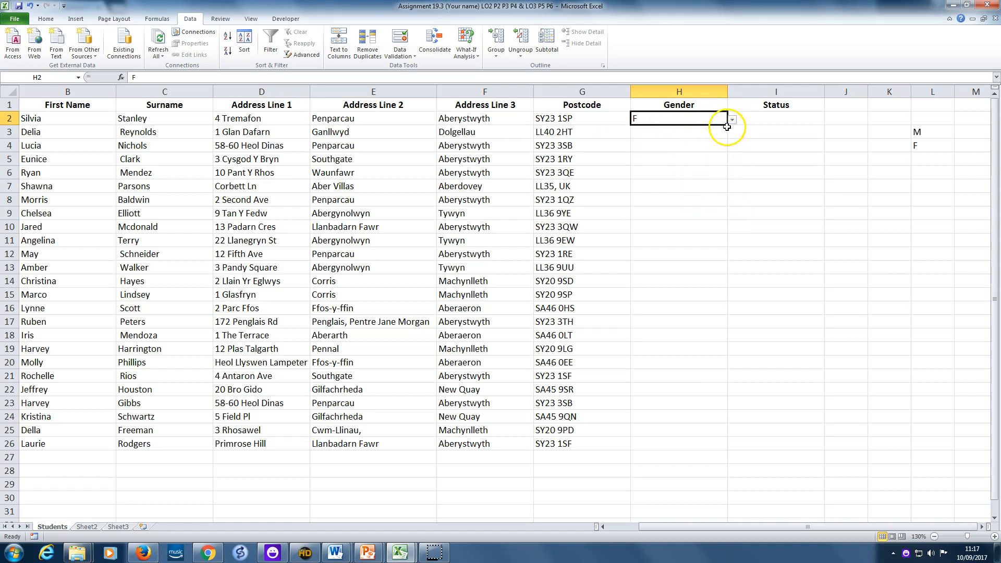
pyautogui.moveTo(727, 126); pyautogui.dragTo(707, 446)
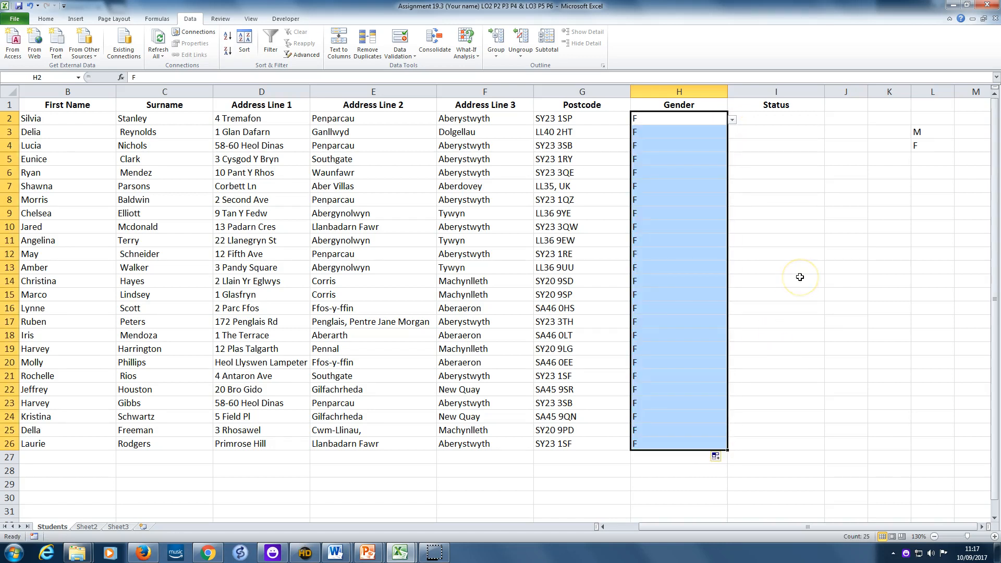
# Set the gender of the student in row 6 to M using the cell's validation list.
pyautogui.click(653, 146)
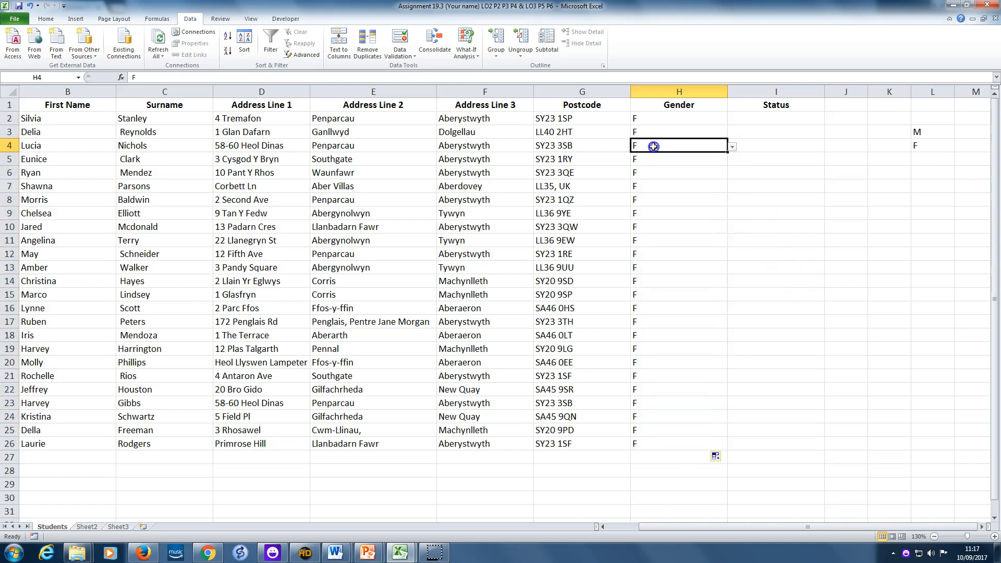
pyautogui.click(662, 173)
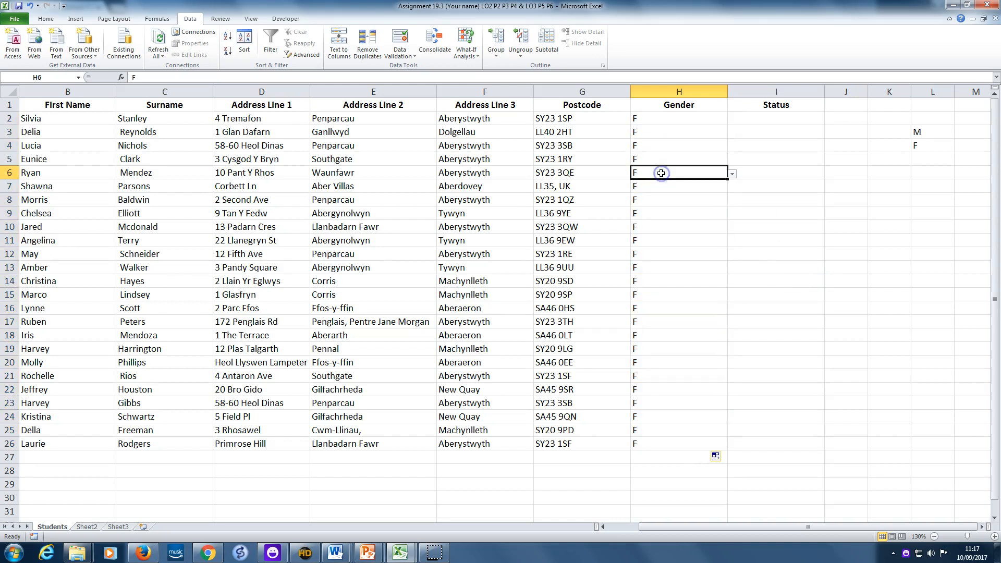
pyautogui.click(732, 173)
pyautogui.click(713, 185)
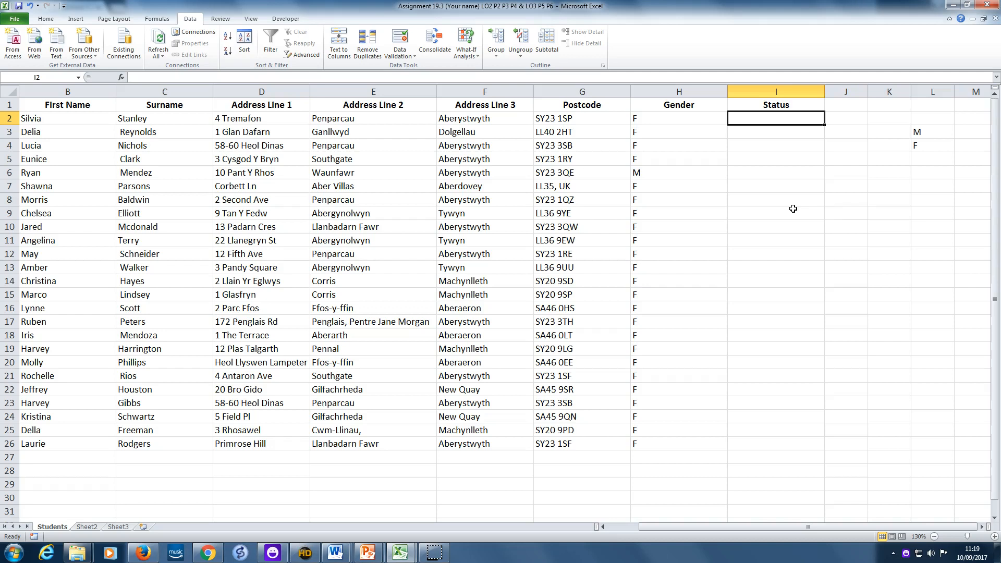
# Enter the status options Enroled and Not enroled in cells L6 and L7.
pyautogui.click(925, 174)
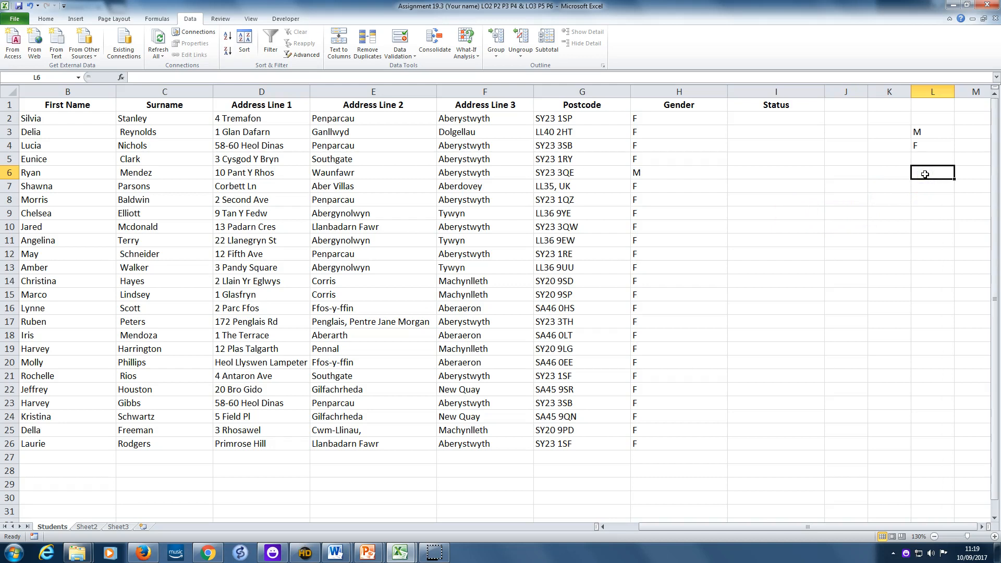
pyautogui.write('E')
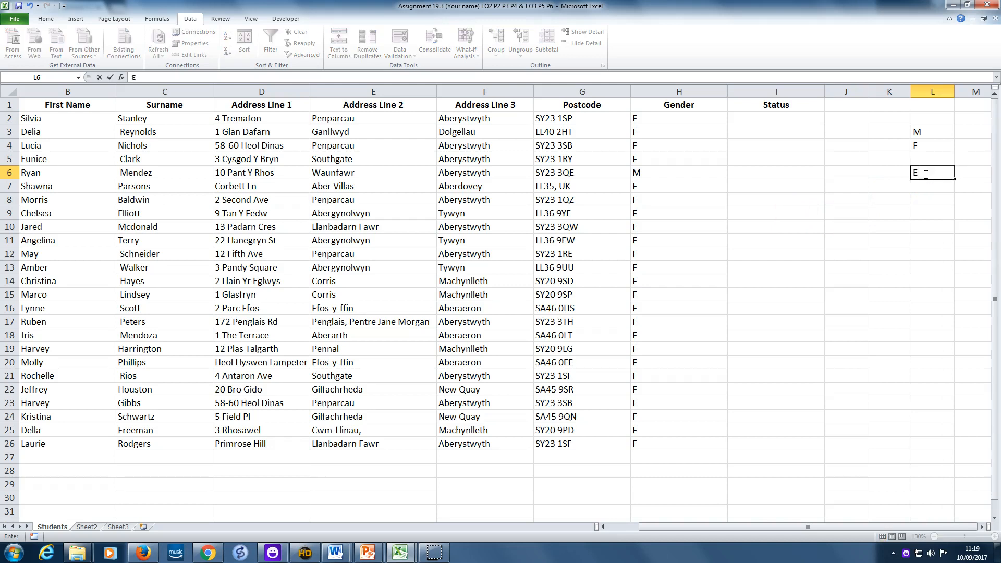
pyautogui.write('nroled')
pyautogui.press('Return')
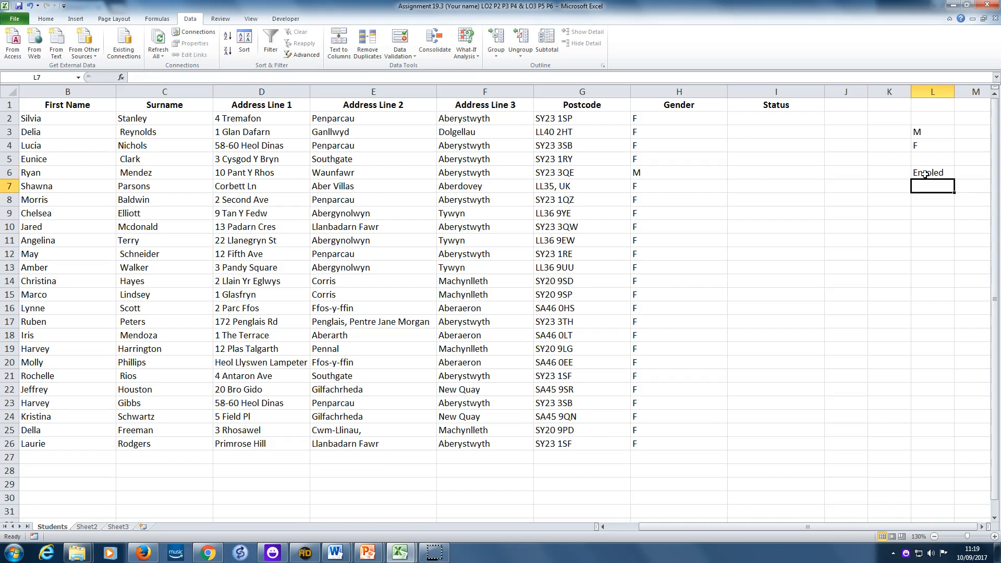
pyautogui.write('Not enroled')
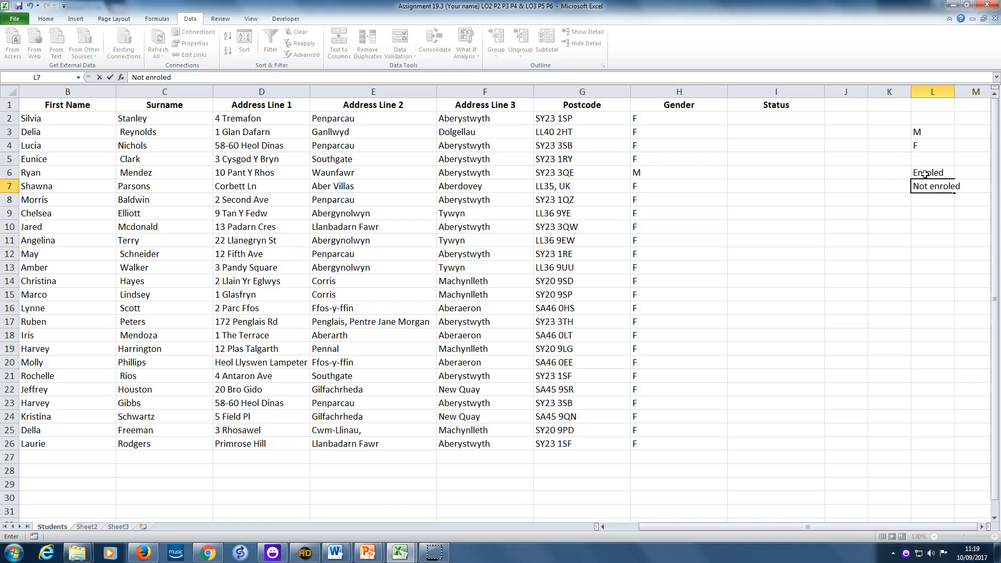
pyautogui.click(887, 240)
# Apply data validation to Status cell I2, allowing a list with the source =$L$6:$L$7.
pyautogui.click(761, 118)
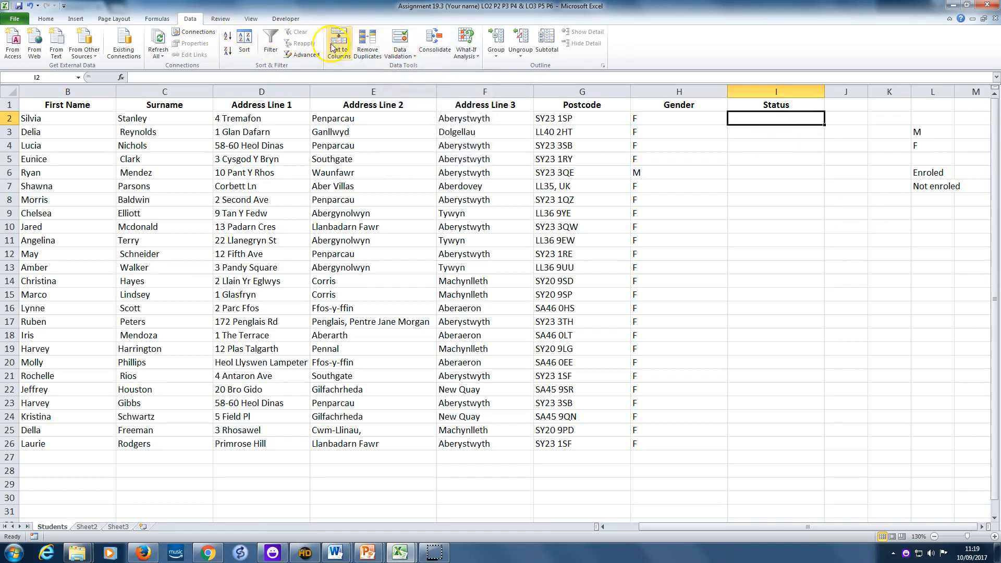
pyautogui.click(400, 53)
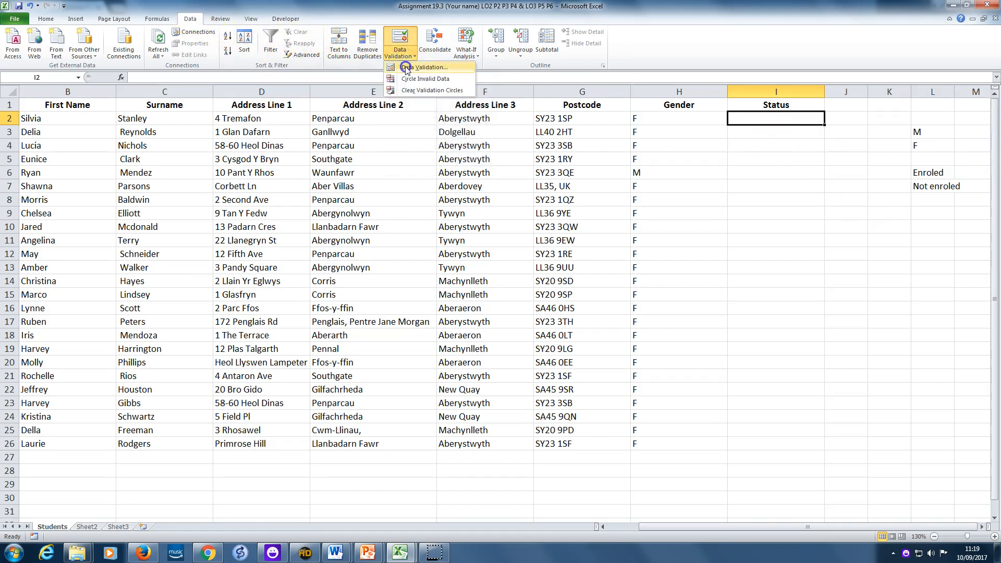
pyautogui.click(407, 67)
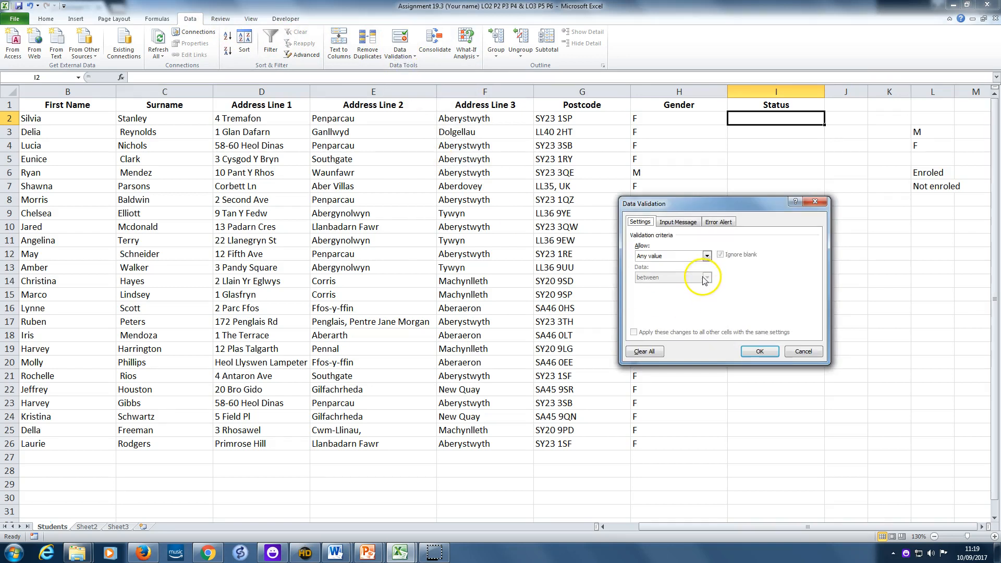
pyautogui.click(707, 256)
pyautogui.click(681, 285)
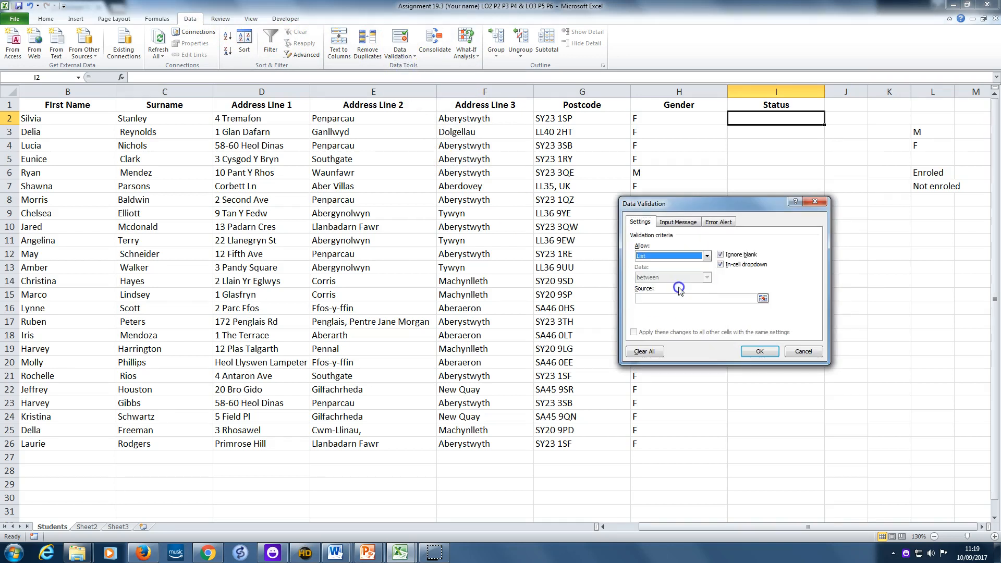
pyautogui.click(666, 298)
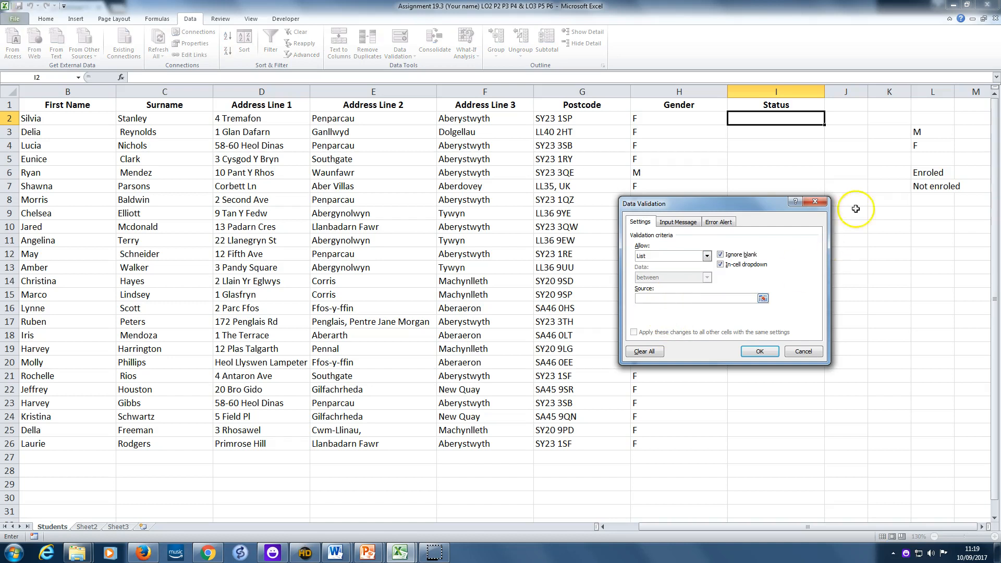
pyautogui.moveTo(918, 172); pyautogui.dragTo(920, 186)
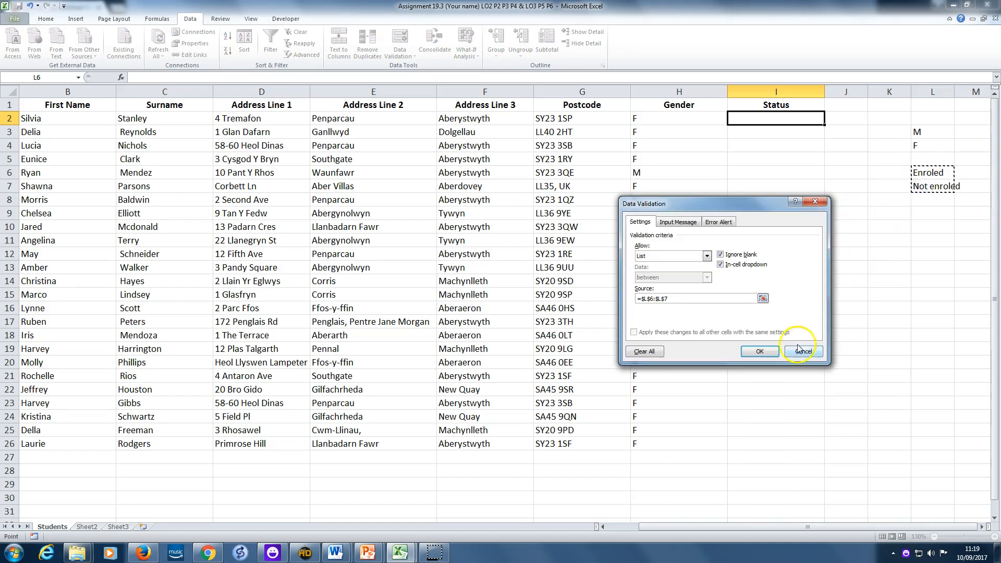
pyautogui.click(760, 351)
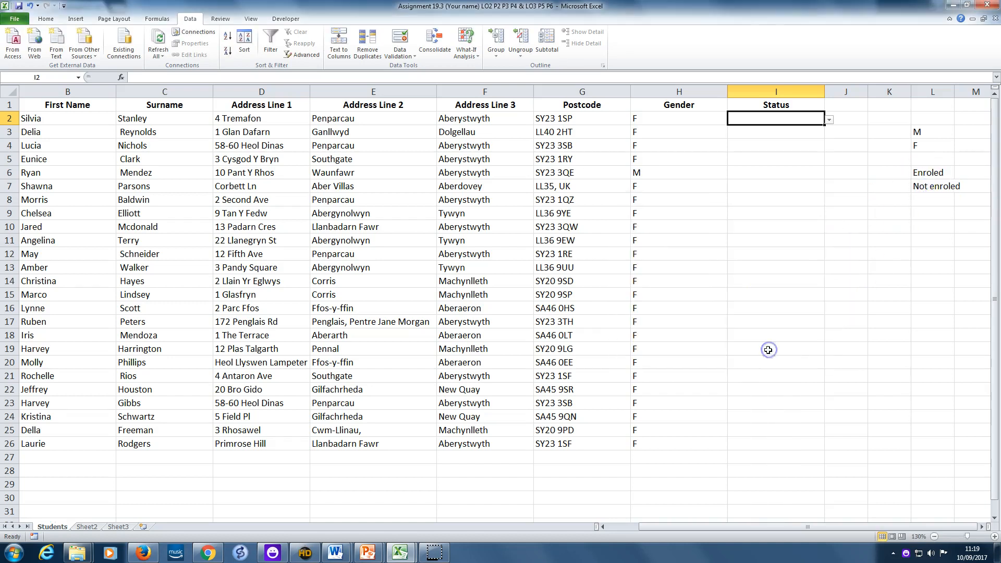
# Check the list choices in I2, copy the blank validated cell down to I26, and inspect several cells in the filled range.
pyautogui.click(828, 121)
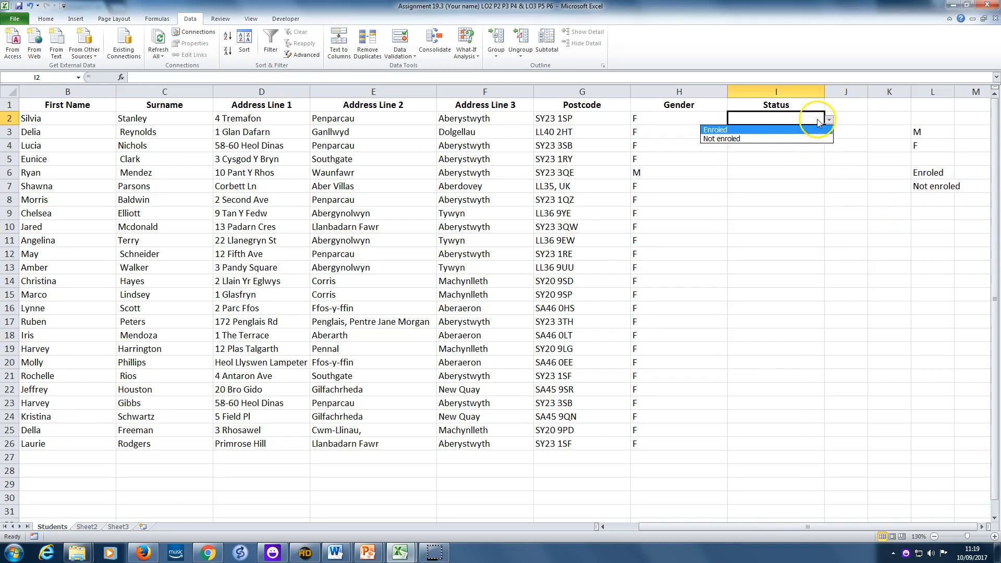
pyautogui.click(838, 155)
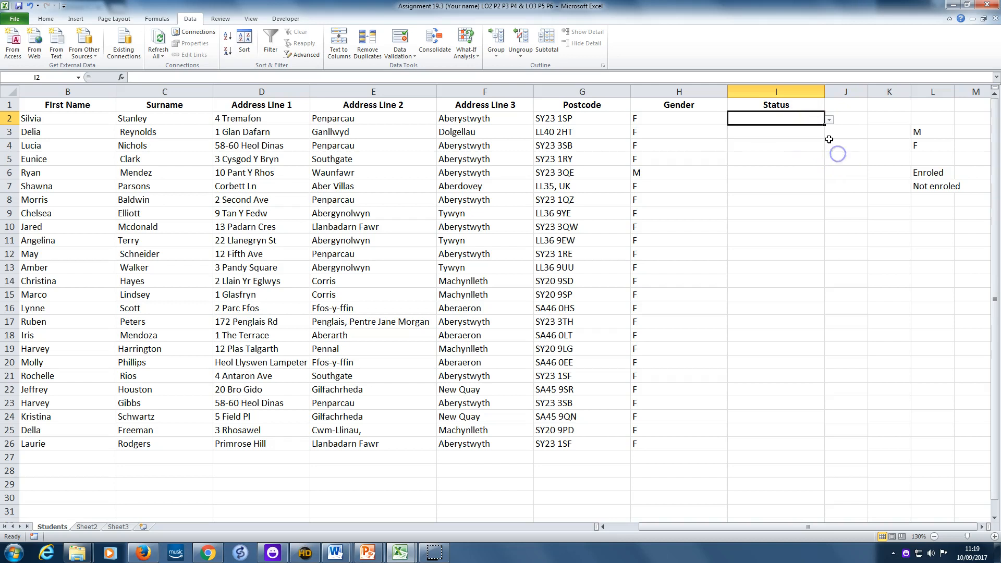
pyautogui.moveTo(824, 126); pyautogui.dragTo(793, 447)
pyautogui.click(798, 137)
pyautogui.click(799, 187)
pyautogui.click(789, 252)
pyautogui.click(797, 307)
pyautogui.click(798, 172)
pyautogui.click(804, 119)
# Choose Enroled from the validation list in I2 and fill it down to I26.
pyautogui.click(829, 121)
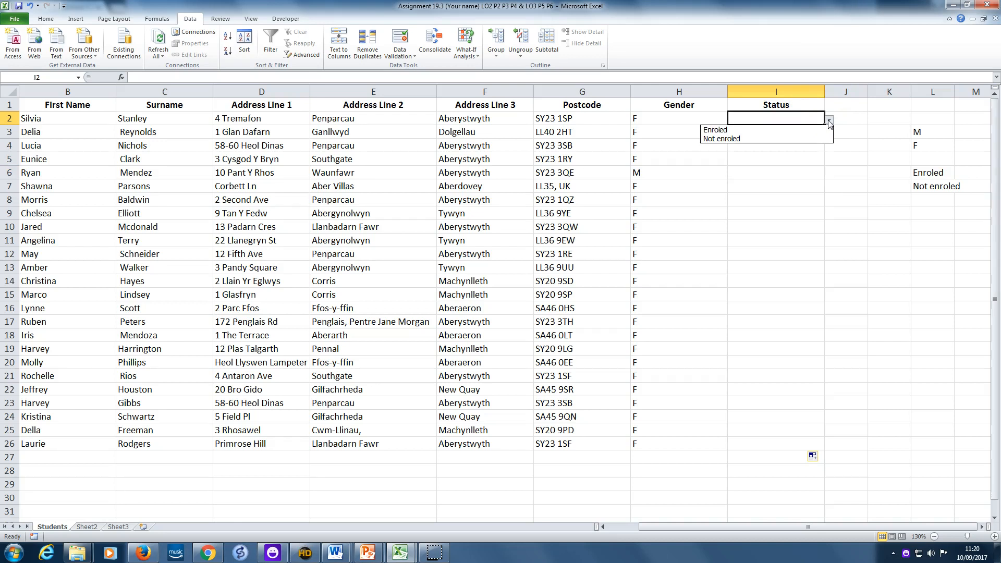
pyautogui.click(782, 130)
pyautogui.moveTo(824, 125); pyautogui.dragTo(814, 449)
# Set the Status of the students in rows 11 and 18 to Not enroled using the validation lists.
pyautogui.click(761, 243)
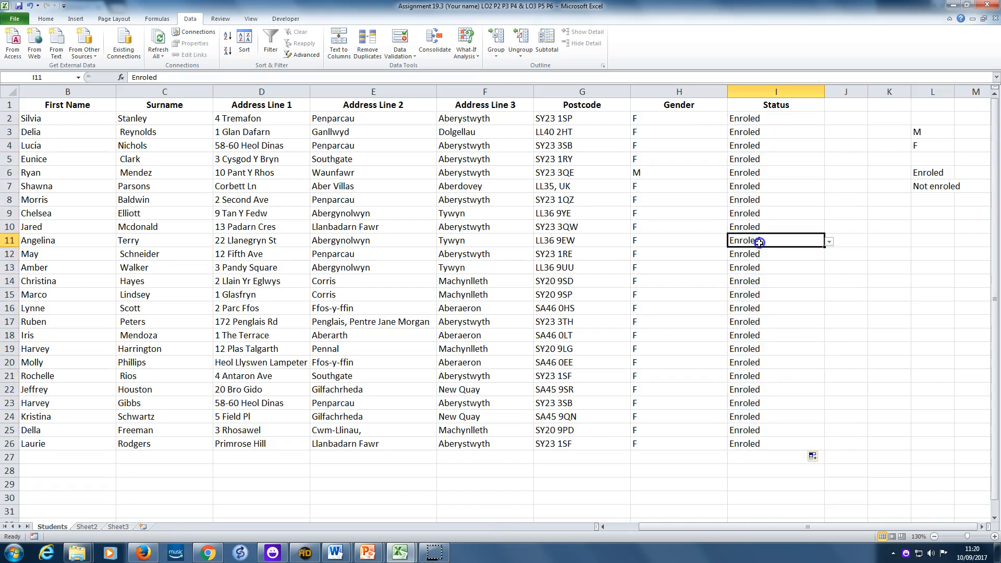
pyautogui.click(829, 241)
pyautogui.click(765, 263)
pyautogui.click(795, 336)
pyautogui.click(829, 337)
pyautogui.click(777, 359)
# Undo the status changes in rows 18 and 11 and the fill of Enroled down the Status column.
pyautogui.click(31, 6)
pyautogui.click(31, 7)
pyautogui.click(30, 6)
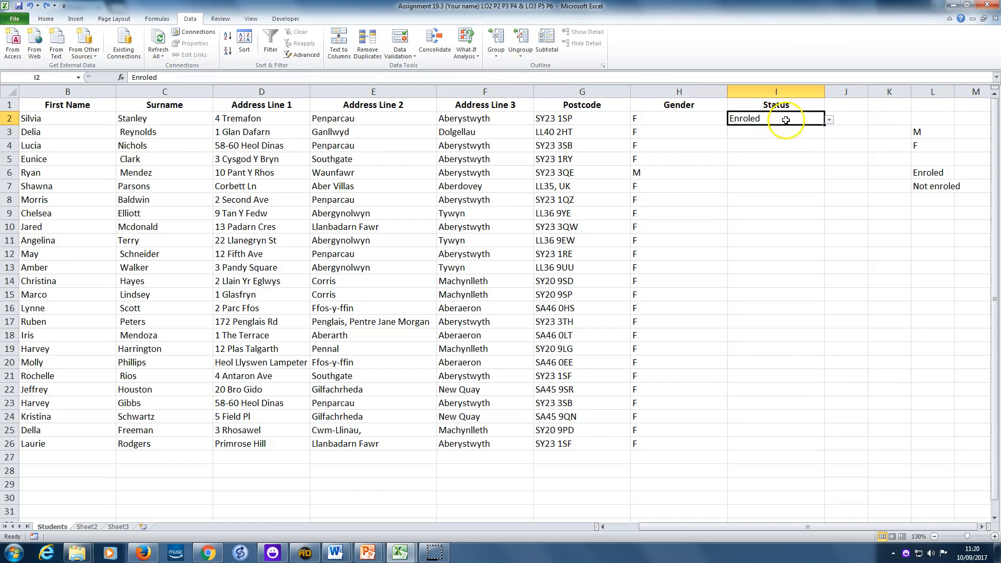
# Change the Status in I2 to Not enroled from the validation list and fill it down to I26.
pyautogui.click(828, 120)
pyautogui.click(803, 137)
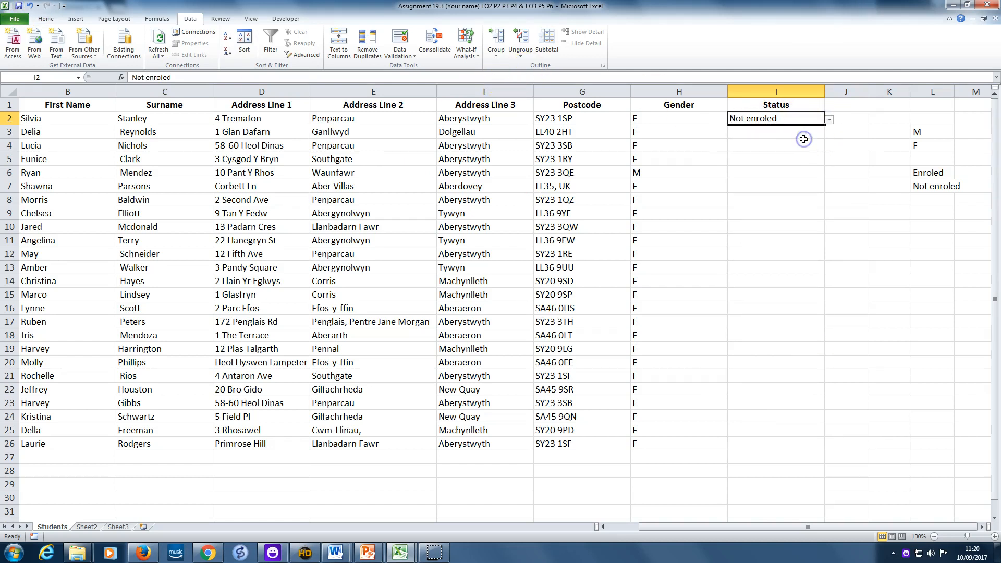
pyautogui.moveTo(825, 125); pyautogui.dragTo(805, 451)
# Set the Status of the students in rows 13 and 18 to Enroled using the cells' validation lists.
pyautogui.click(767, 267)
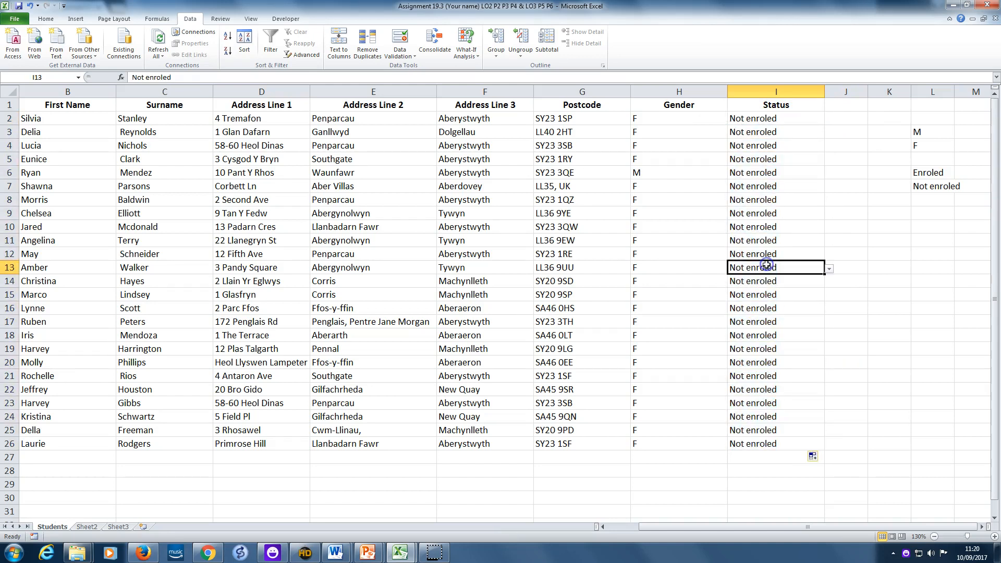
pyautogui.click(830, 269)
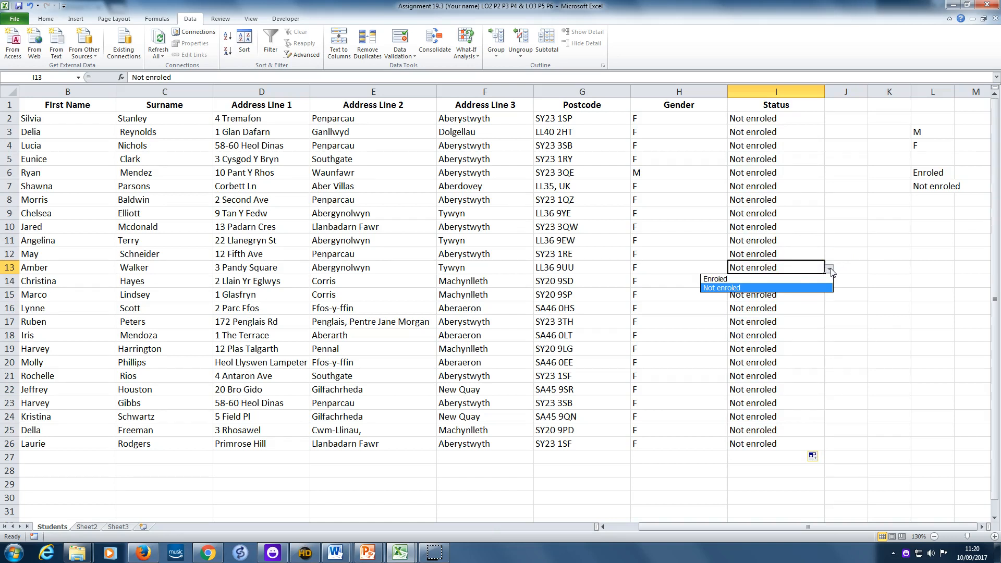
pyautogui.click(782, 279)
pyautogui.click(772, 337)
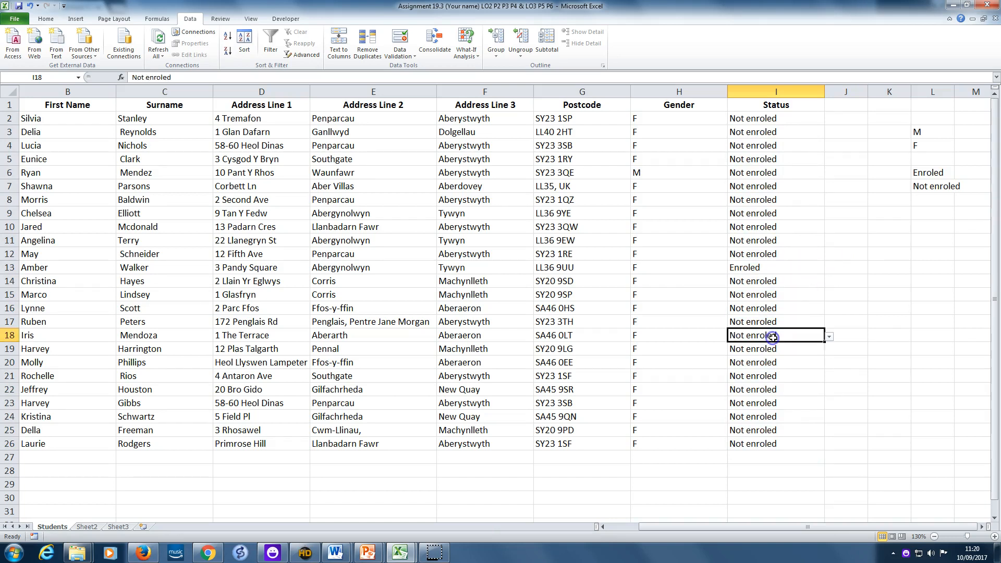
pyautogui.click(829, 338)
pyautogui.click(765, 348)
pyautogui.click(886, 281)
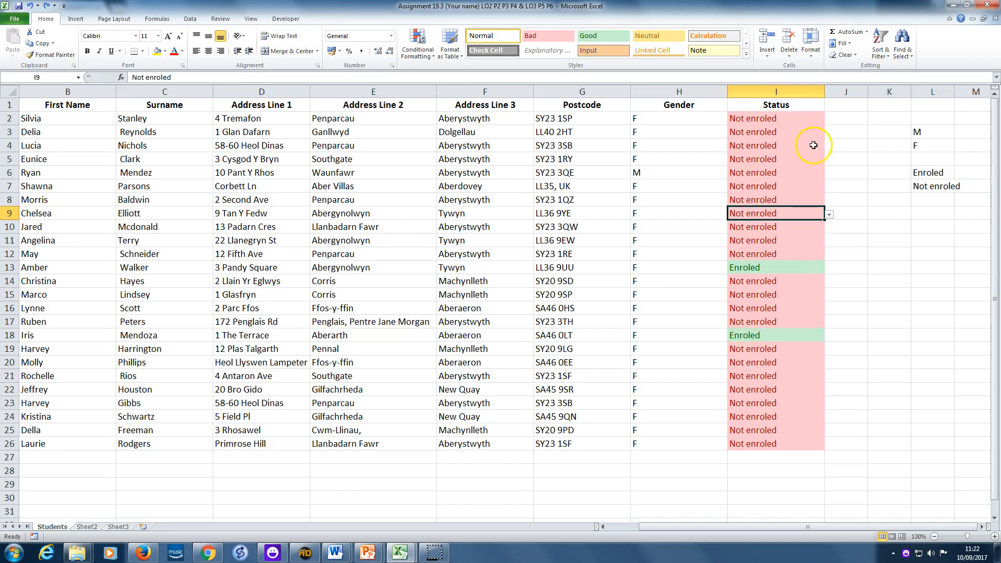
# Set the Status of the students in rows 7, 22 and 9 to Enroled using the cells' validation lists.
pyautogui.click(846, 141)
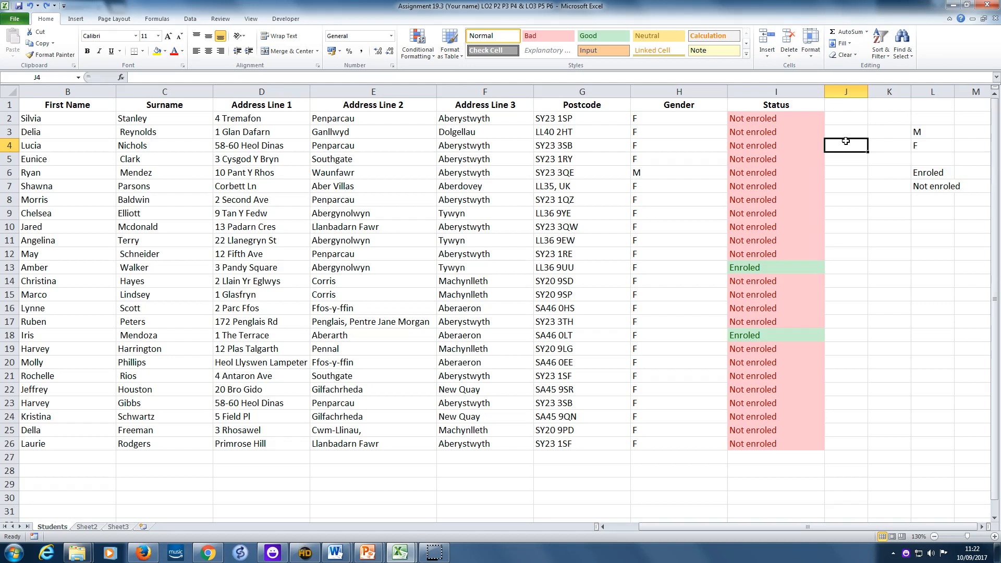
pyautogui.click(784, 187)
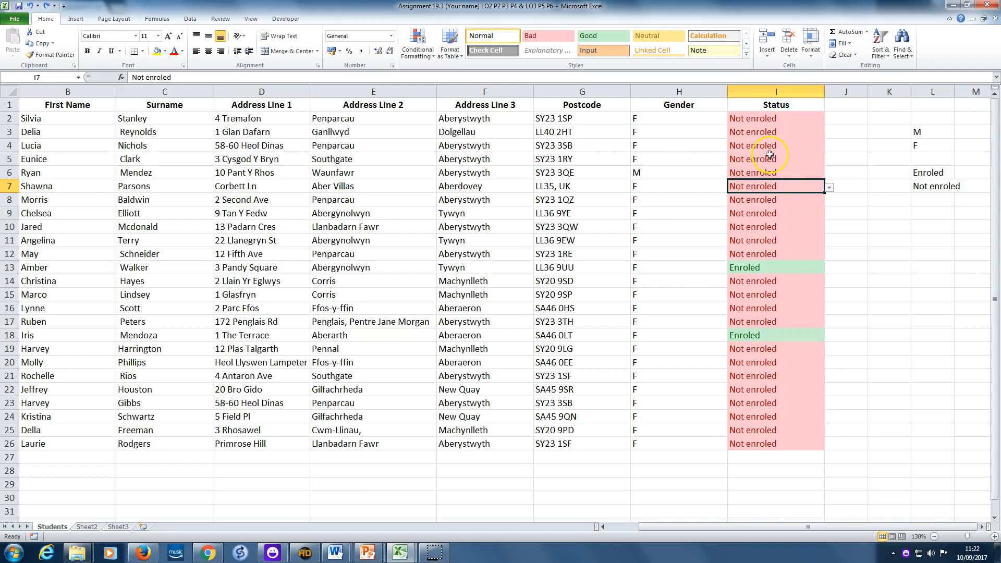
pyautogui.click(829, 189)
pyautogui.click(802, 198)
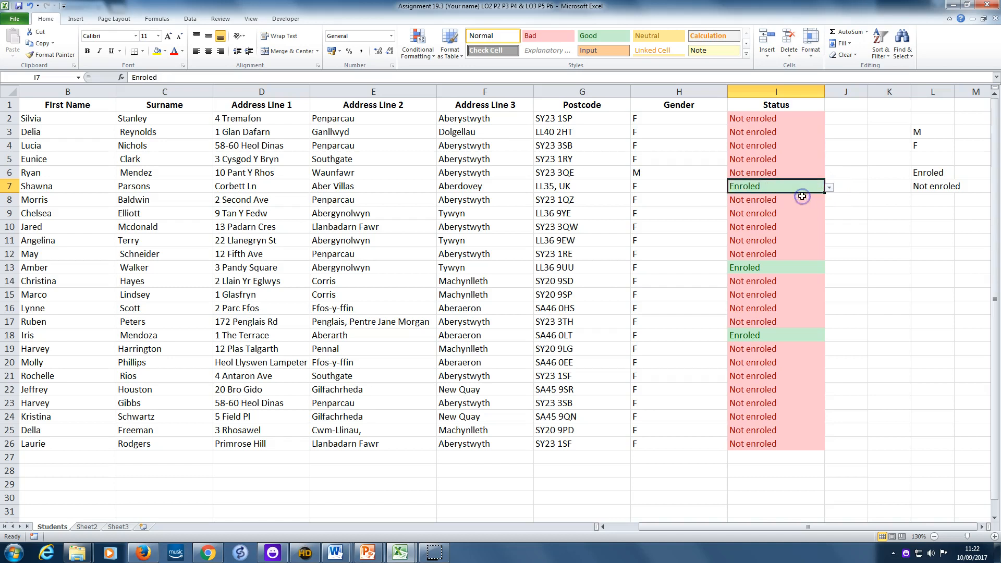
pyautogui.click(760, 396)
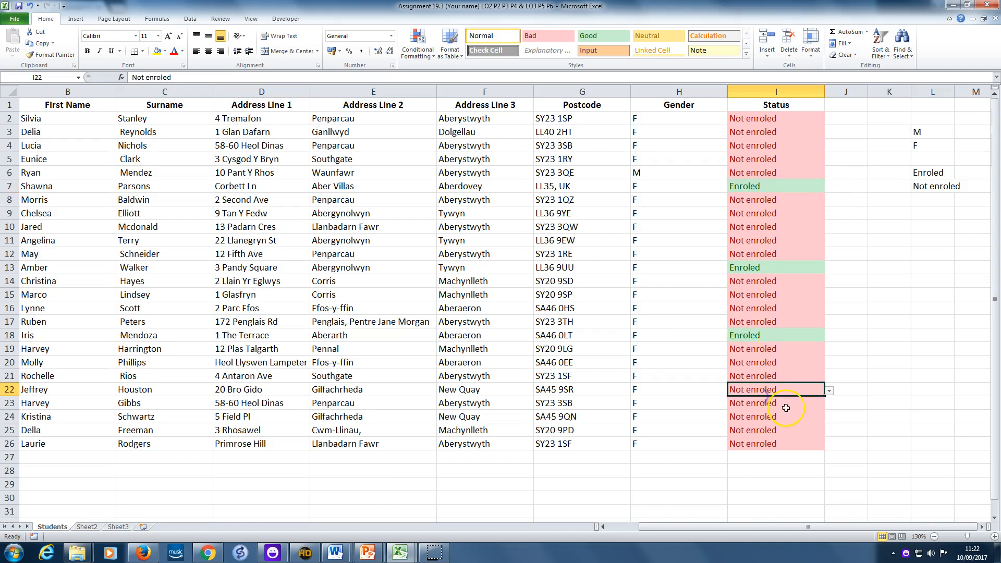
pyautogui.click(829, 391)
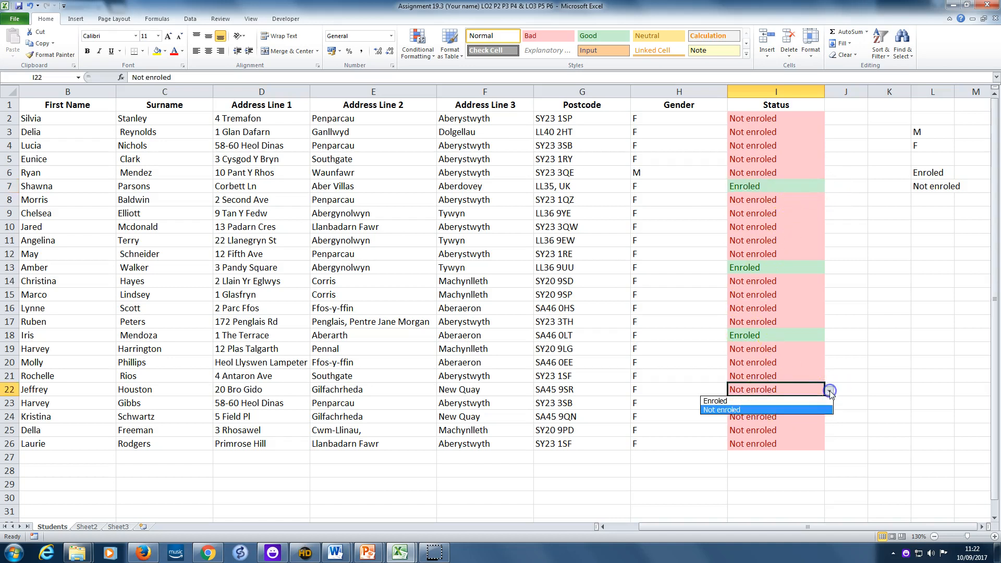
pyautogui.click(792, 401)
pyautogui.click(782, 218)
pyautogui.click(829, 214)
pyautogui.click(801, 223)
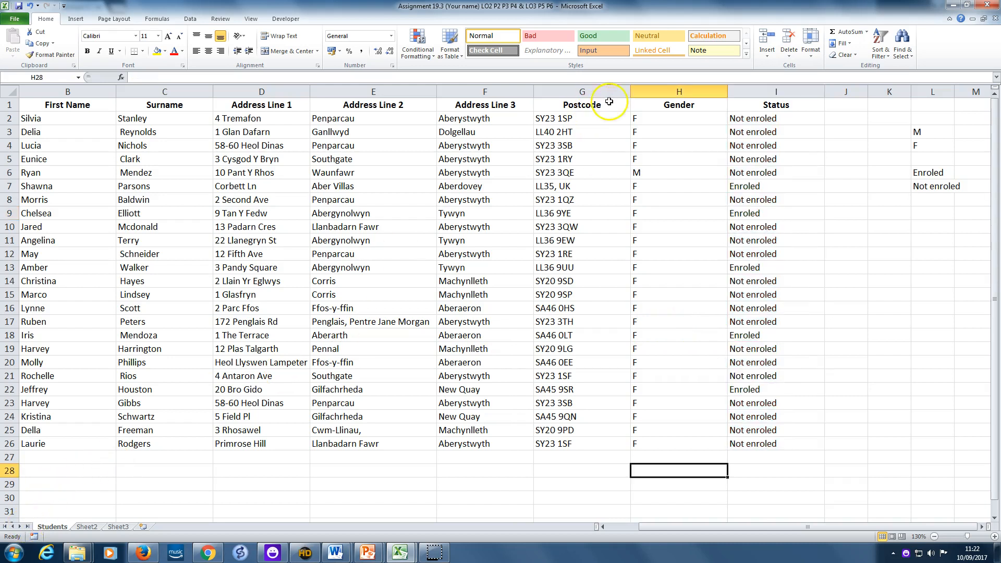
# Conditionally format Status cells I2:I26 that are equal to Not enroled with Light Red Fill with Dark Red Text.
pyautogui.moveTo(765, 119); pyautogui.dragTo(766, 443)
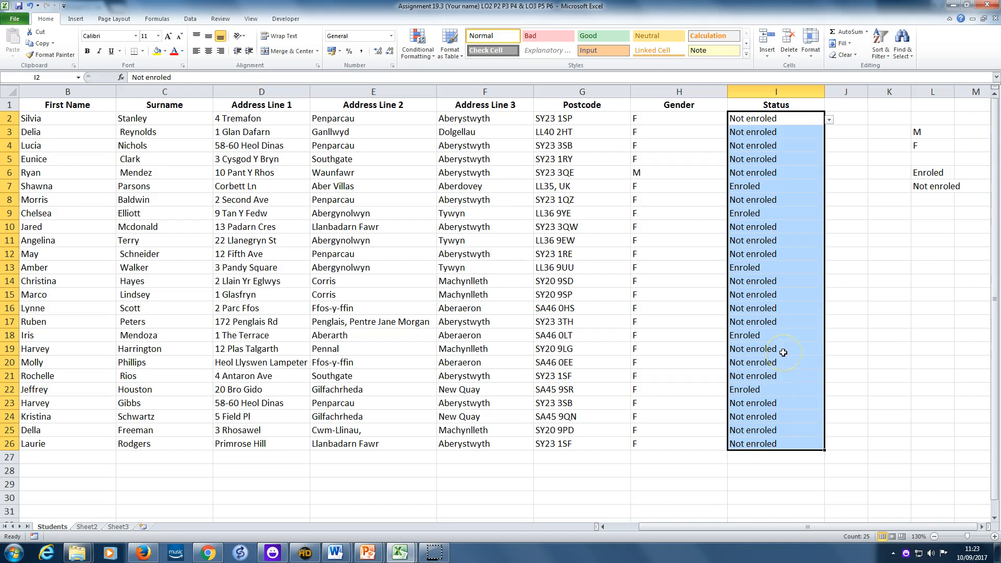
pyautogui.click(845, 352)
pyautogui.moveTo(746, 119); pyautogui.dragTo(759, 444)
pyautogui.click(424, 54)
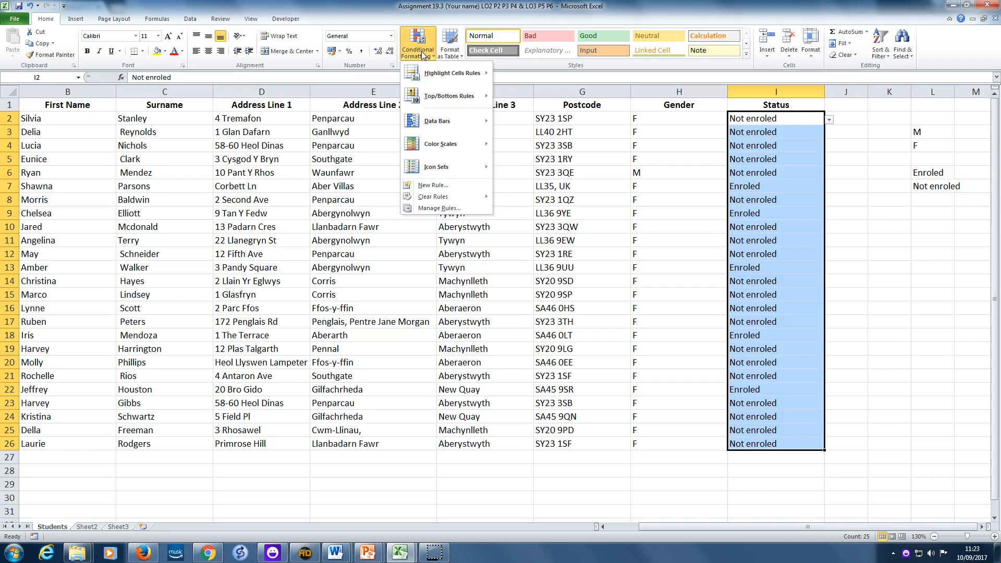
pyautogui.moveTo(427, 74)
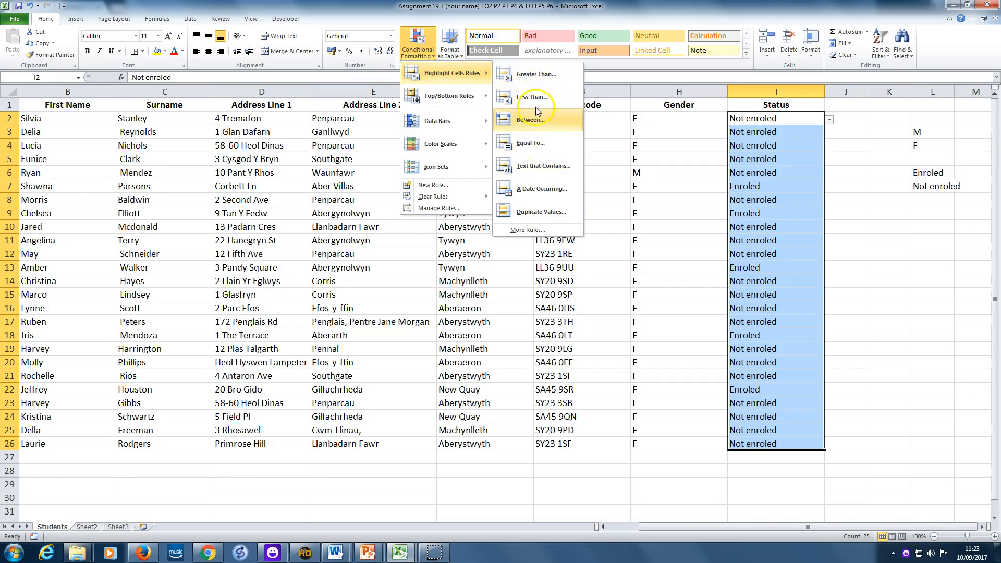
pyautogui.click(538, 146)
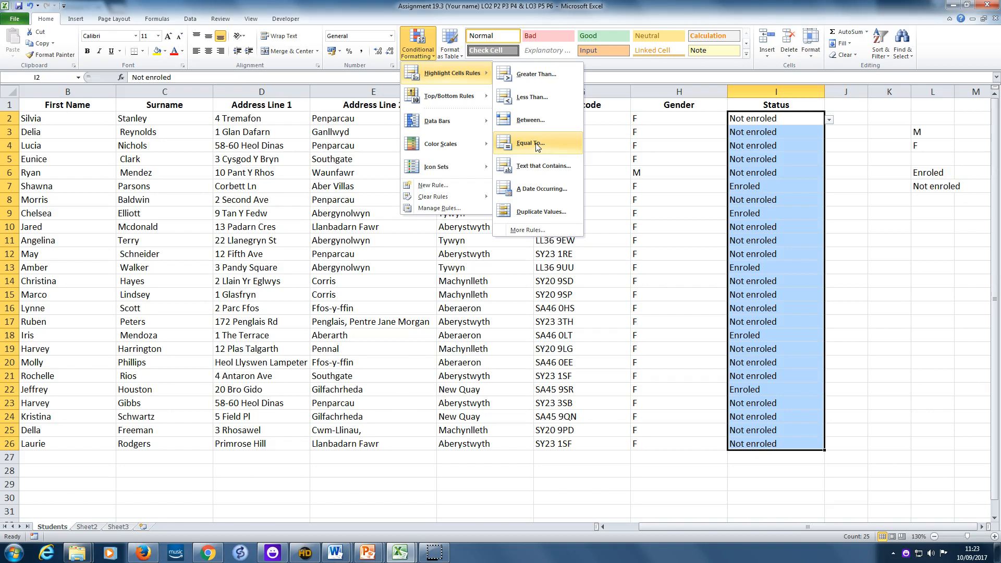
pyautogui.click(537, 146)
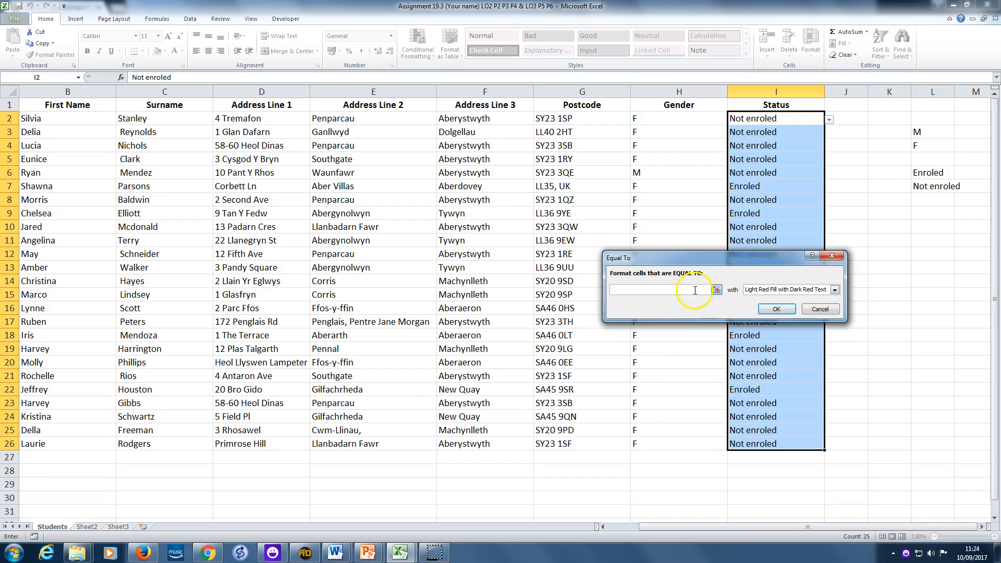
pyautogui.click(679, 290)
pyautogui.write('Not enroled')
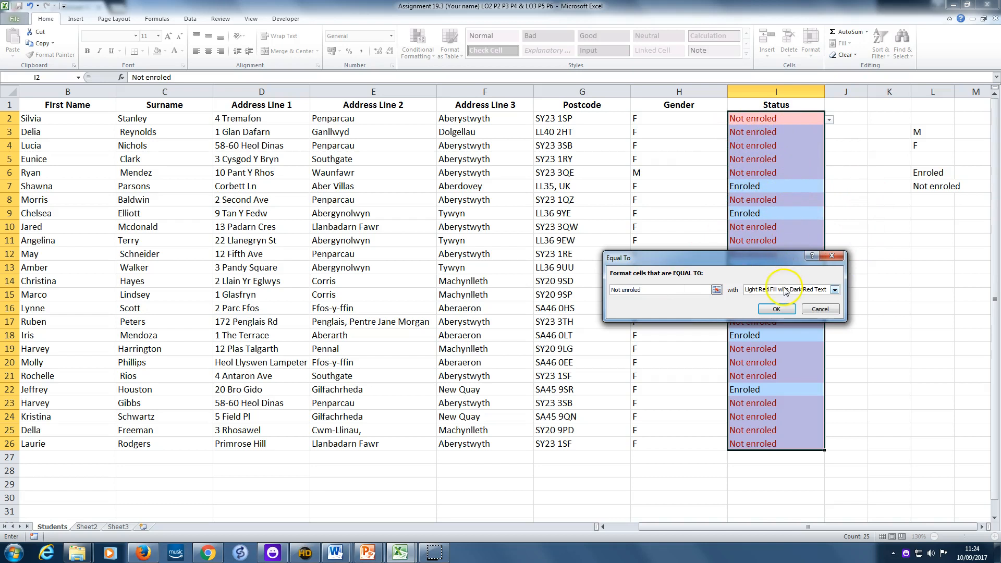
pyautogui.moveTo(772, 261); pyautogui.dragTo(916, 281)
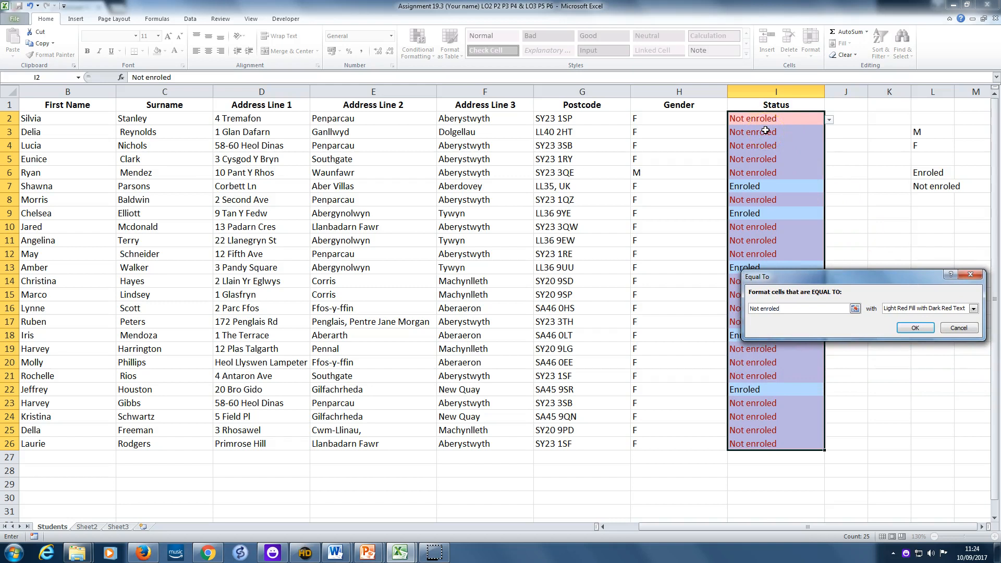
pyautogui.click(920, 328)
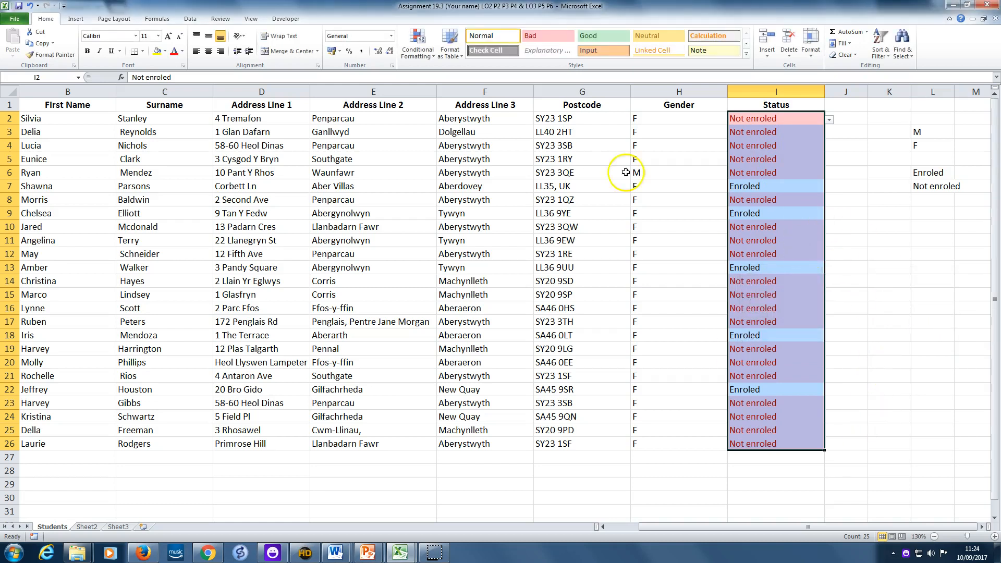
# Conditionally format Status cells I2:I26 that are equal to Enroled with Green Fill with Dark Green Text.
pyautogui.click(418, 50)
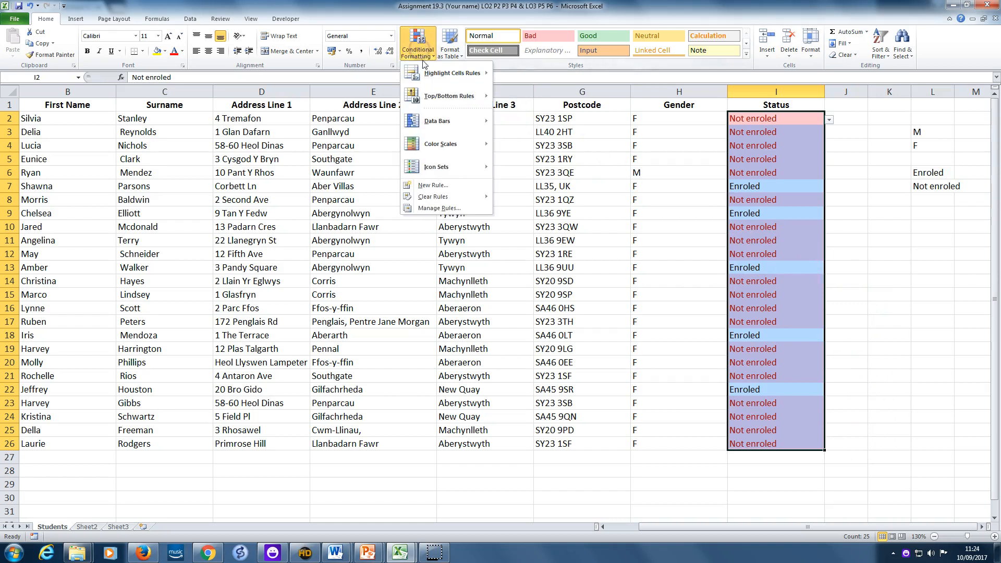
pyautogui.moveTo(428, 72)
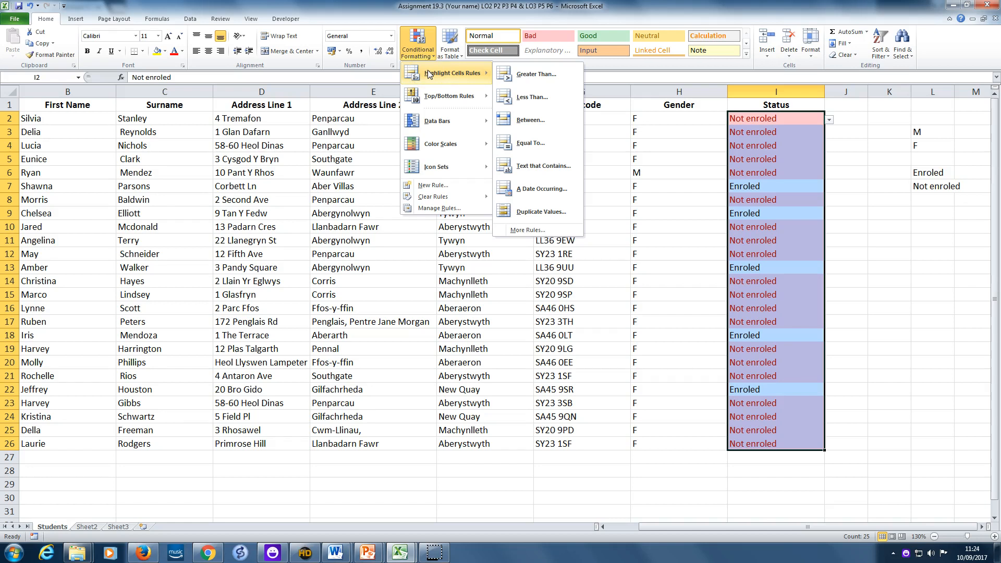
pyautogui.click(534, 142)
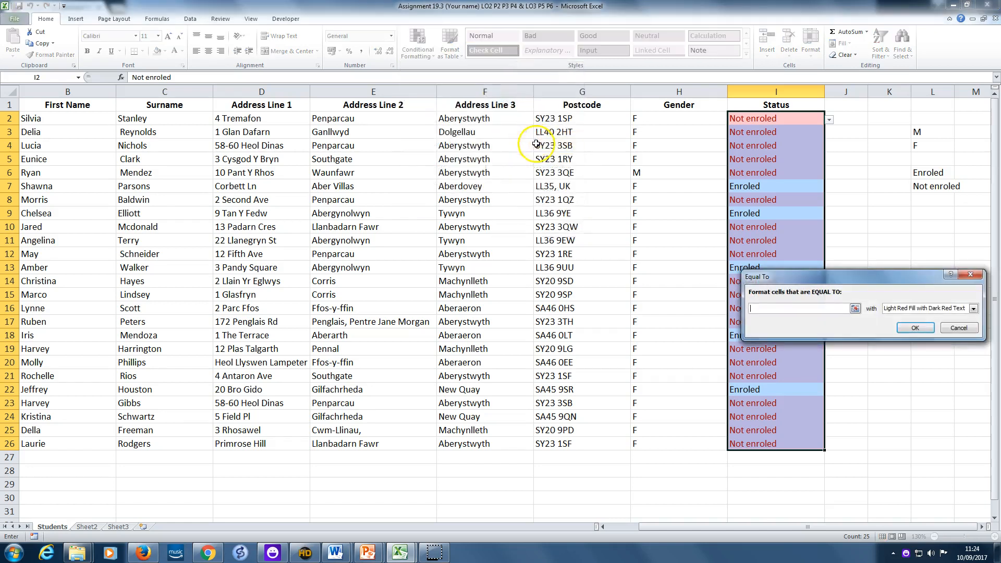
pyautogui.write('Enroled')
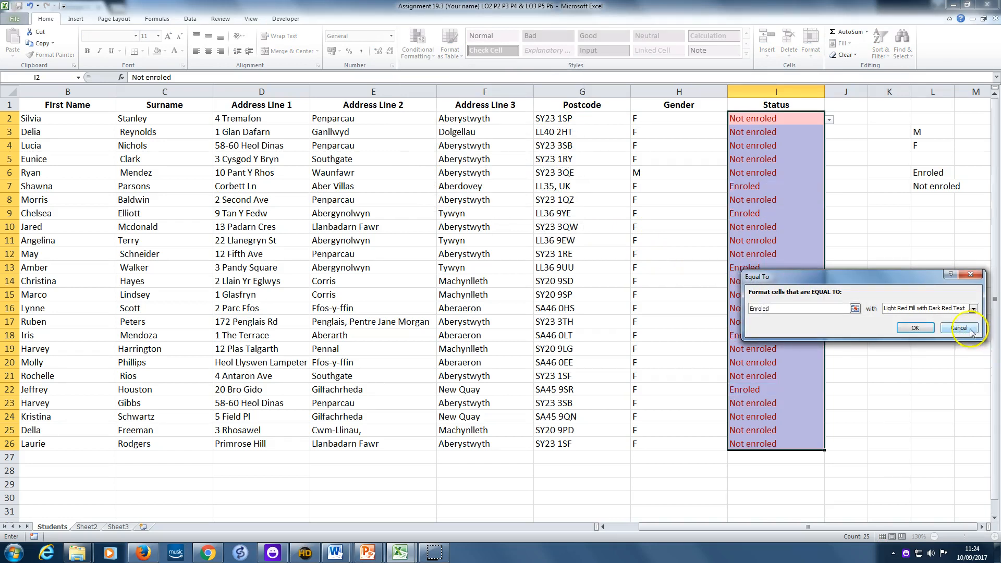
pyautogui.click(973, 309)
pyautogui.click(940, 334)
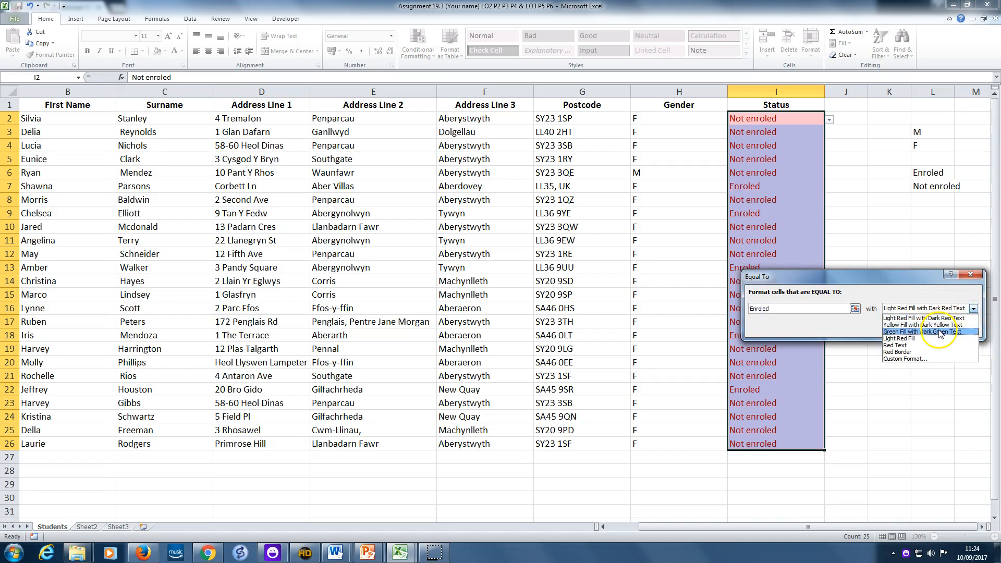
pyautogui.moveTo(826, 280); pyautogui.dragTo(498, 394)
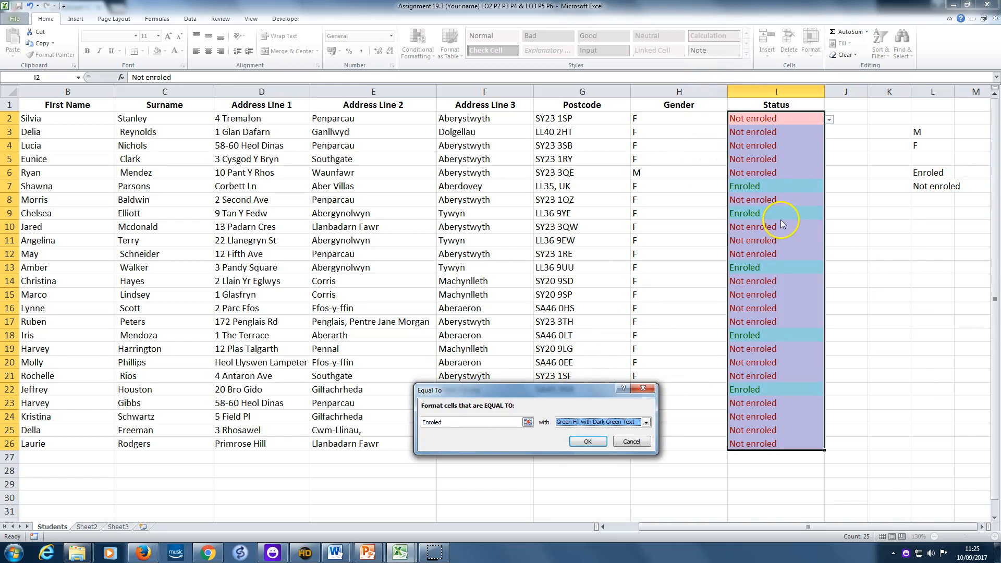
pyautogui.click(587, 442)
pyautogui.click(932, 281)
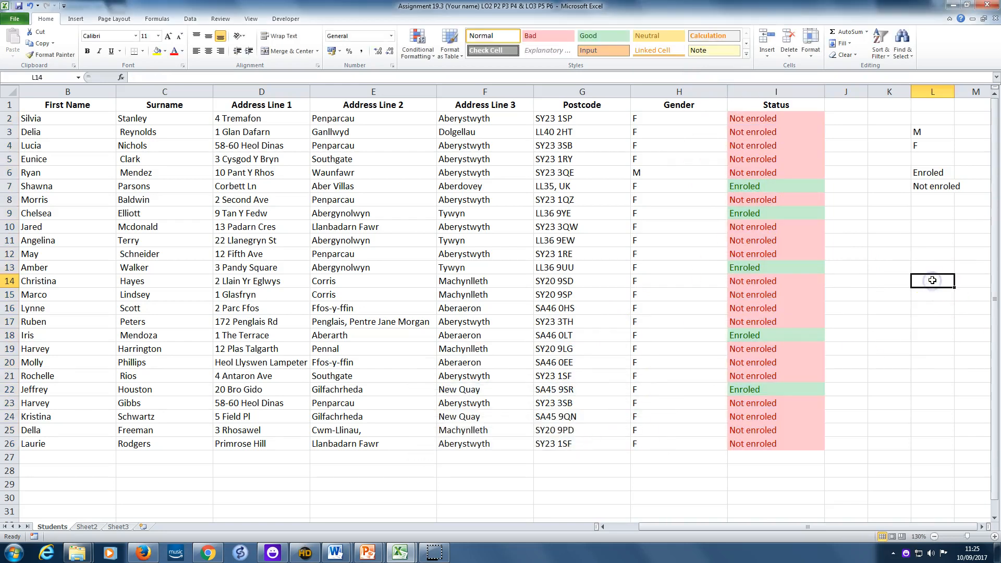
# Change the Status of the student in row 7 to Not enroled using the cell's validation list.
pyautogui.click(809, 186)
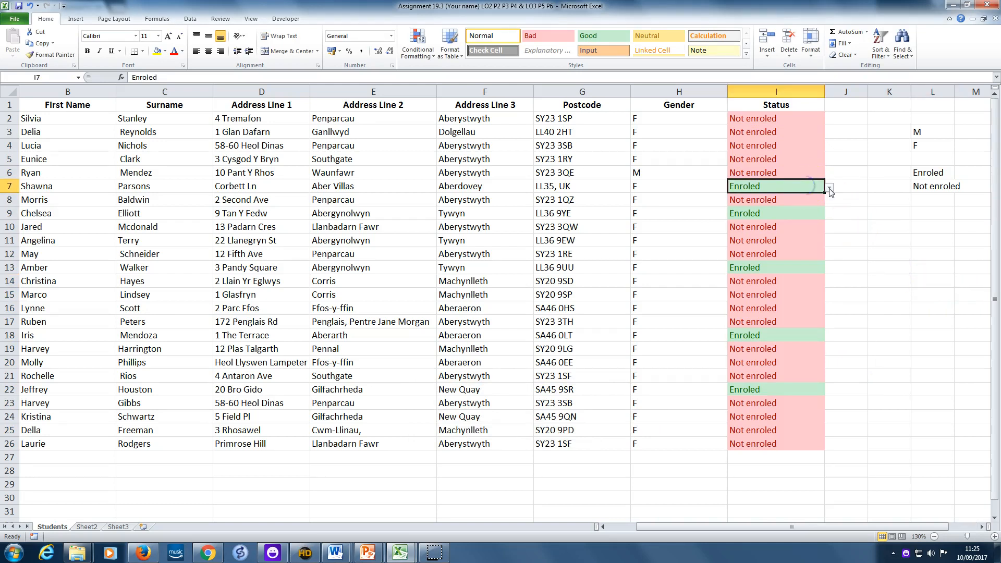
pyautogui.click(829, 188)
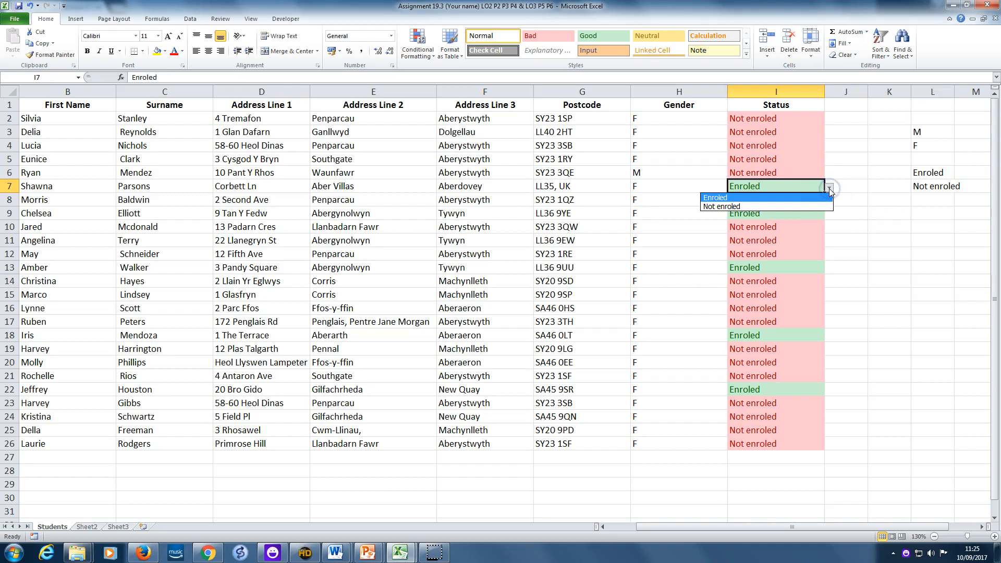
pyautogui.click(820, 206)
pyautogui.click(829, 203)
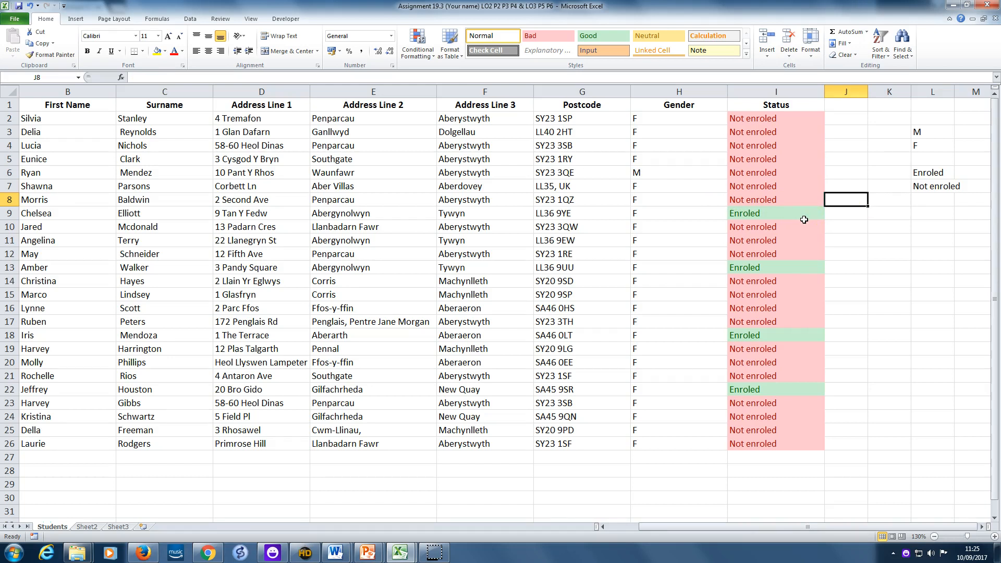
pyautogui.click(20, 527)
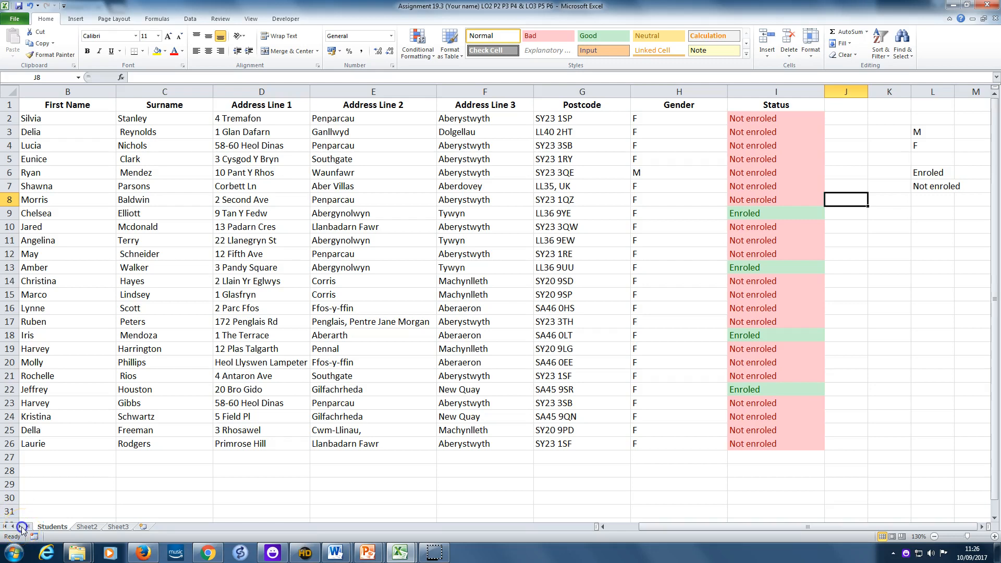